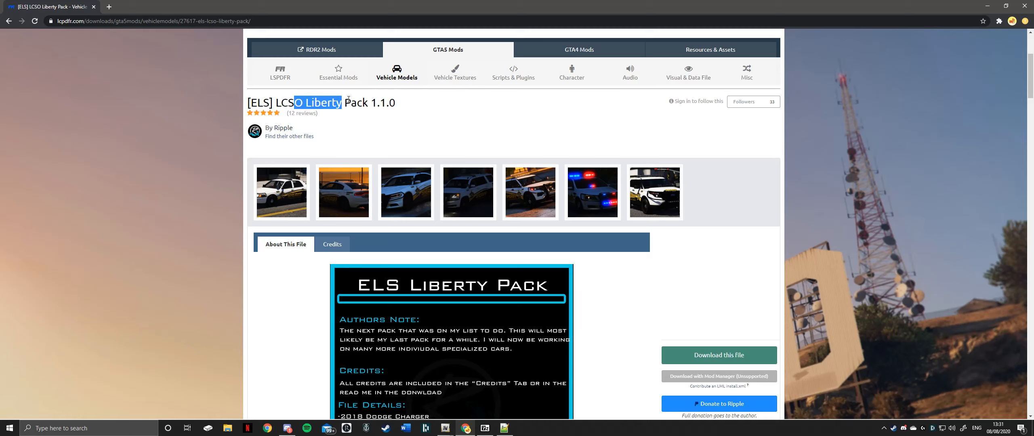
Look through the preview images of the LCSO Liberty Pack on its download page.
{"action": "left_click", "coordinate": [353, 106]}
{"action": "left_click", "coordinate": [272, 211]}
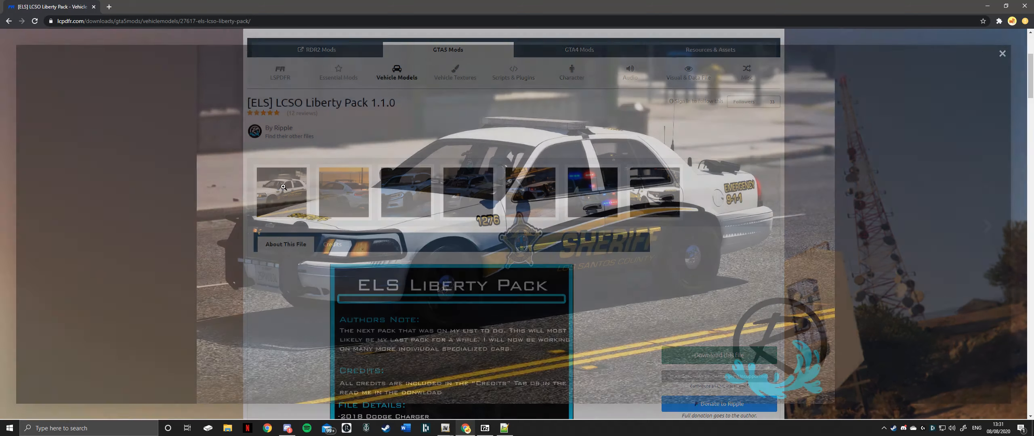
{"action": "left_click", "coordinate": [988, 226]}
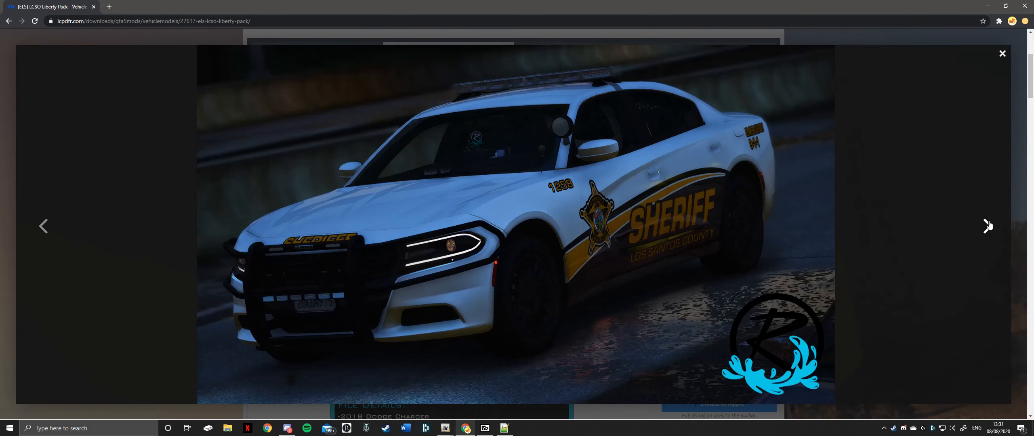
{"action": "left_click", "coordinate": [987, 226]}
{"action": "left_click", "coordinate": [988, 226]}
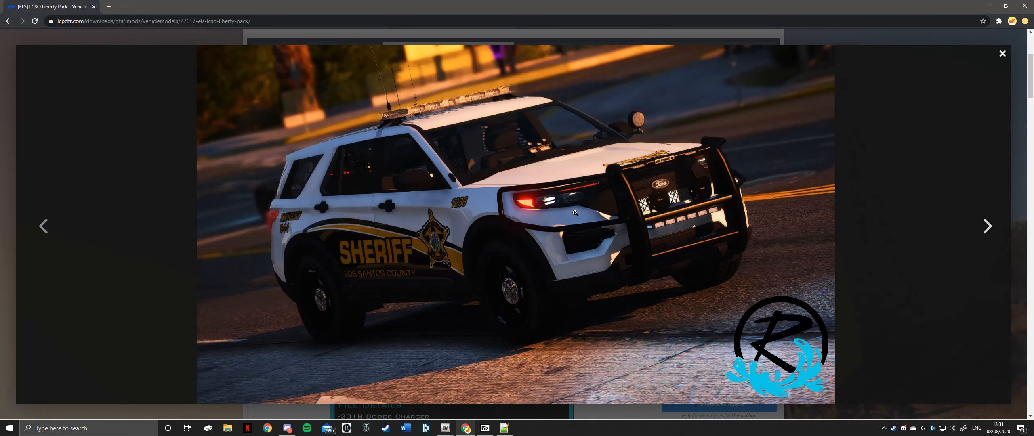
{"action": "left_click", "coordinate": [1002, 54]}
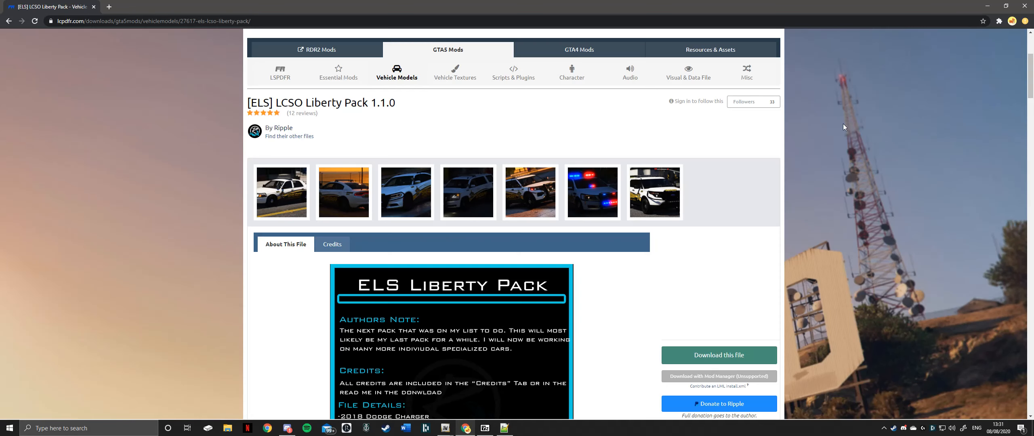
{"action": "scroll", "coordinate": [176, 205], "scroll_direction": "up", "scroll_amount": 4}
{"action": "scroll", "coordinate": [206, 214], "scroll_direction": "down", "scroll_amount": 3}
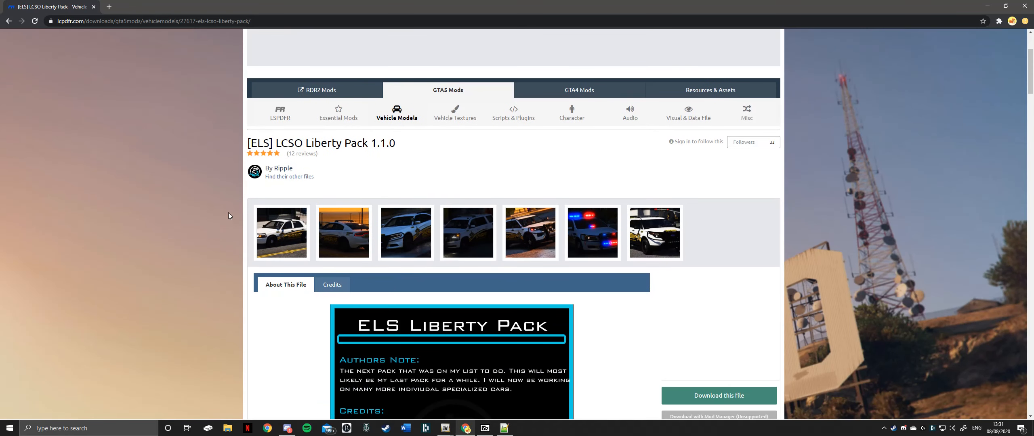
Switch to 7-Zip and select vehicles.meta in the Metas folder of LCSO_Liberty_Pack (1).rar.
{"action": "left_click", "coordinate": [987, 6]}
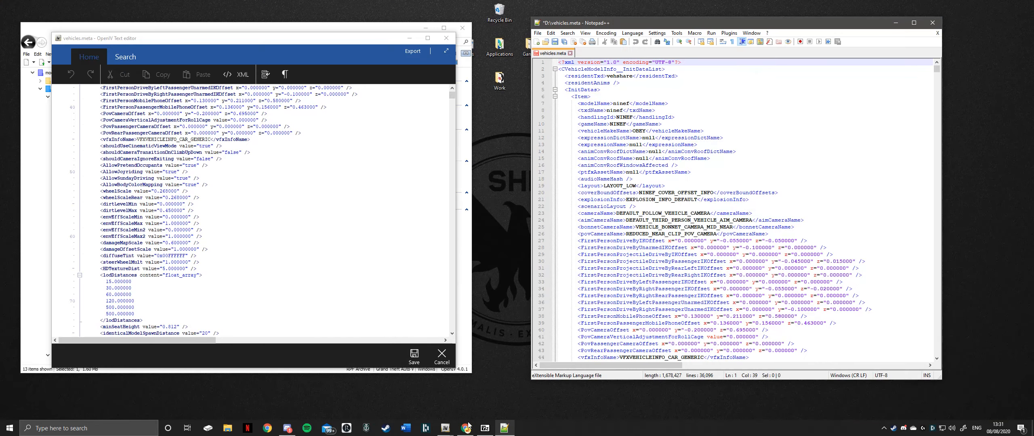
{"action": "left_click", "coordinate": [484, 428]}
{"action": "left_click", "coordinate": [530, 102]}
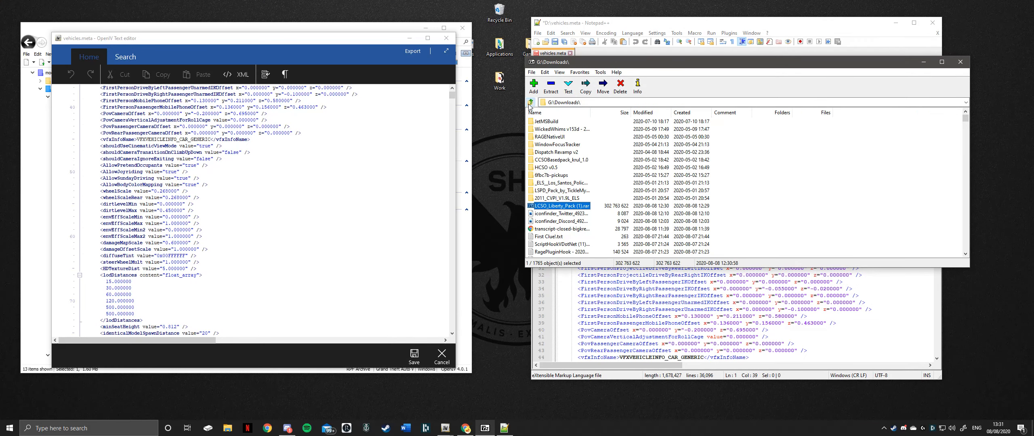
{"action": "double_click", "coordinate": [565, 206]}
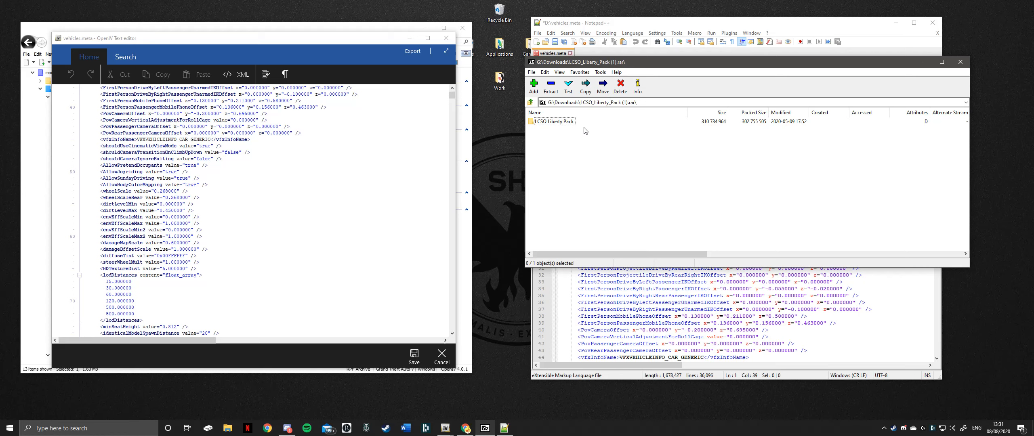
{"action": "double_click", "coordinate": [559, 121]}
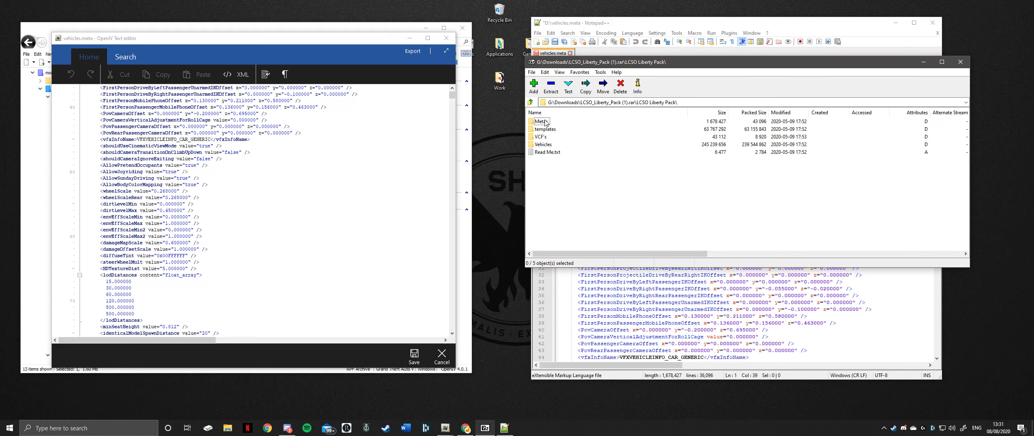
{"action": "double_click", "coordinate": [543, 122]}
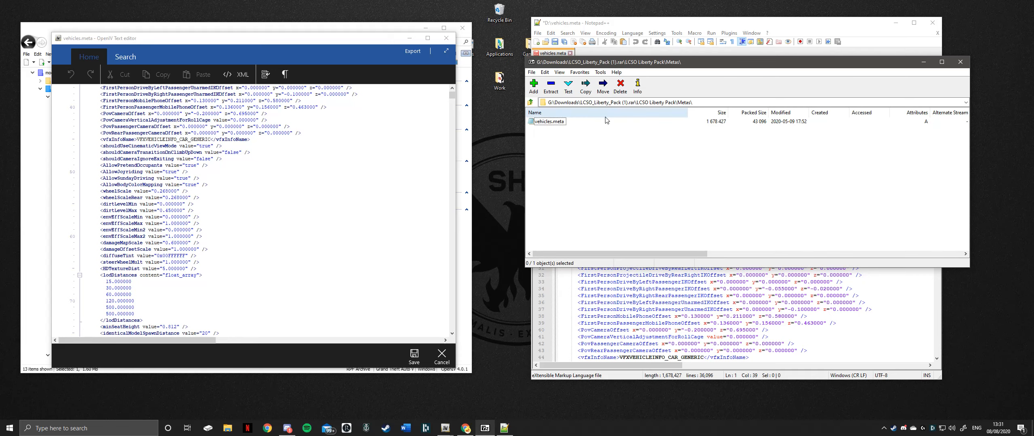
{"action": "left_click", "coordinate": [557, 125]}
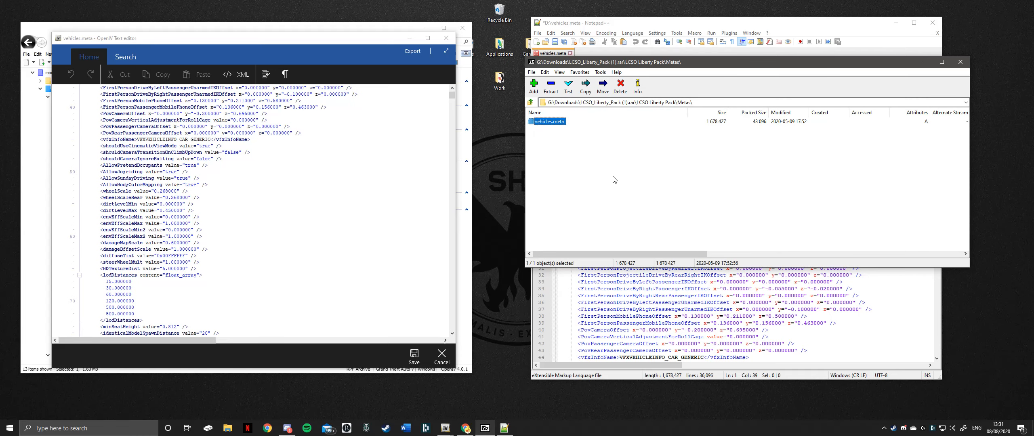
{"action": "left_click_drag", "start_coordinate": [623, 63], "coordinate": [604, 111]}
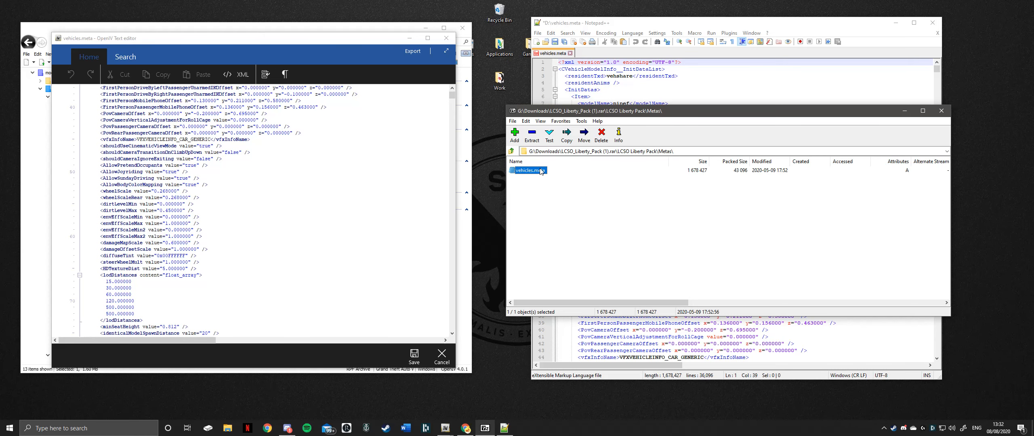
Look over the contents of the pack's vehicles.meta in Notepad++.
{"action": "left_click", "coordinate": [699, 21]}
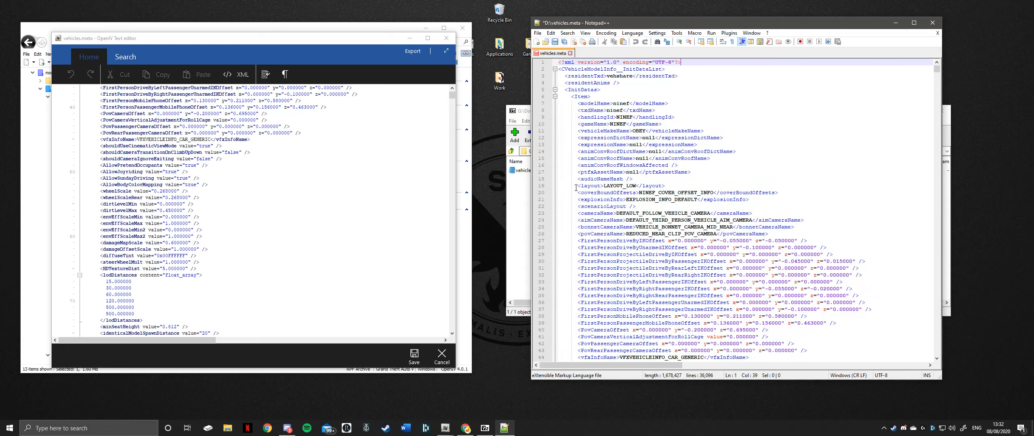
{"action": "scroll", "coordinate": [587, 154], "scroll_direction": "down", "scroll_amount": 3}
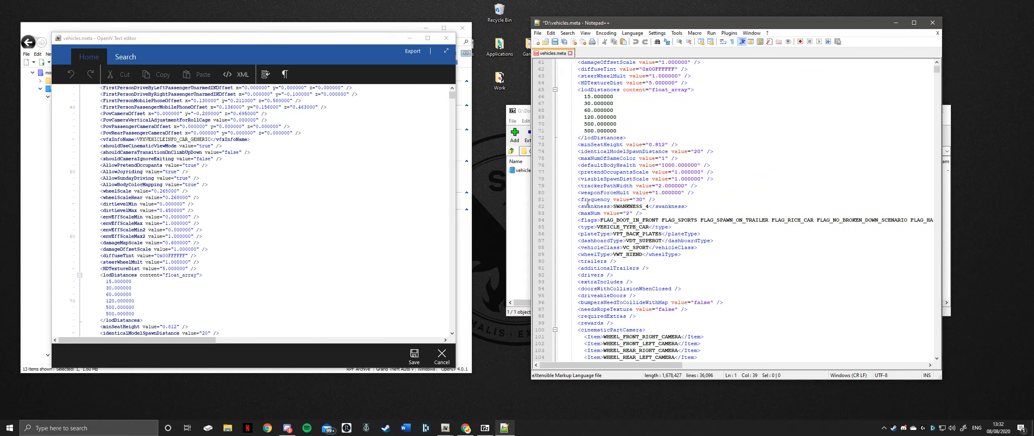
{"action": "scroll", "coordinate": [598, 162], "scroll_direction": "up", "scroll_amount": 3}
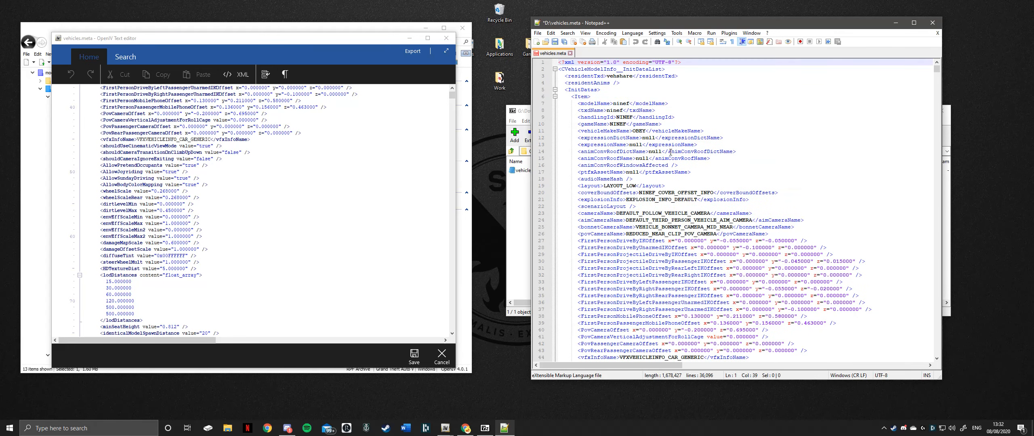
View vehicles.meta directly from the archive, close it, and return to the copy in Notepad++.
{"action": "left_click", "coordinate": [525, 110]}
{"action": "left_click", "coordinate": [531, 170]}
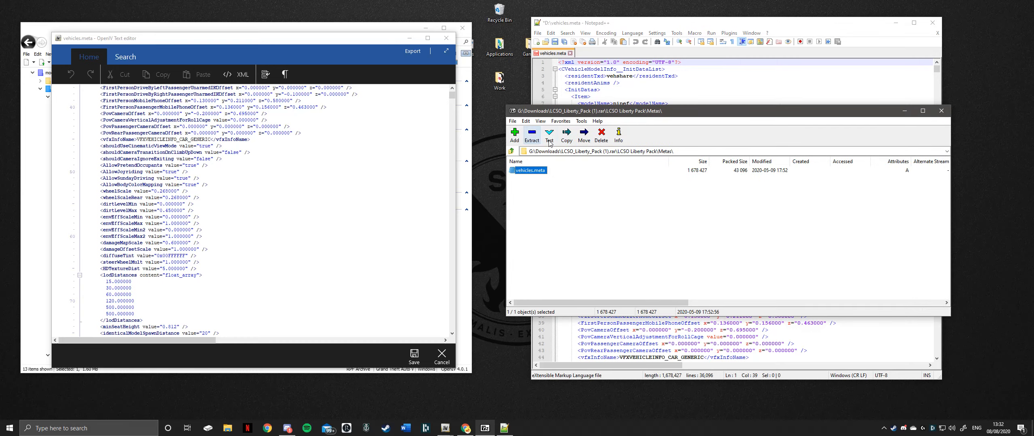
{"action": "double_click", "coordinate": [532, 171]}
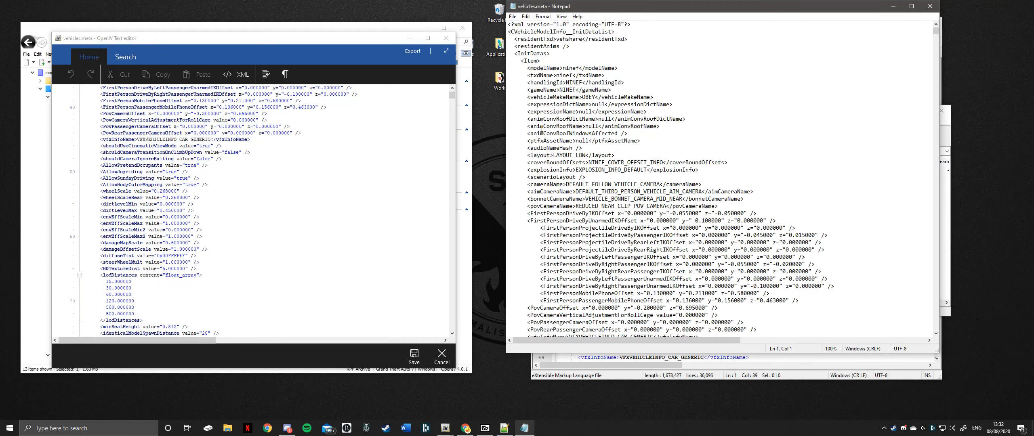
{"action": "left_click", "coordinate": [927, 6]}
{"action": "left_click_drag", "start_coordinate": [588, 115], "coordinate": [363, 121]}
{"action": "left_click", "coordinate": [636, 117]}
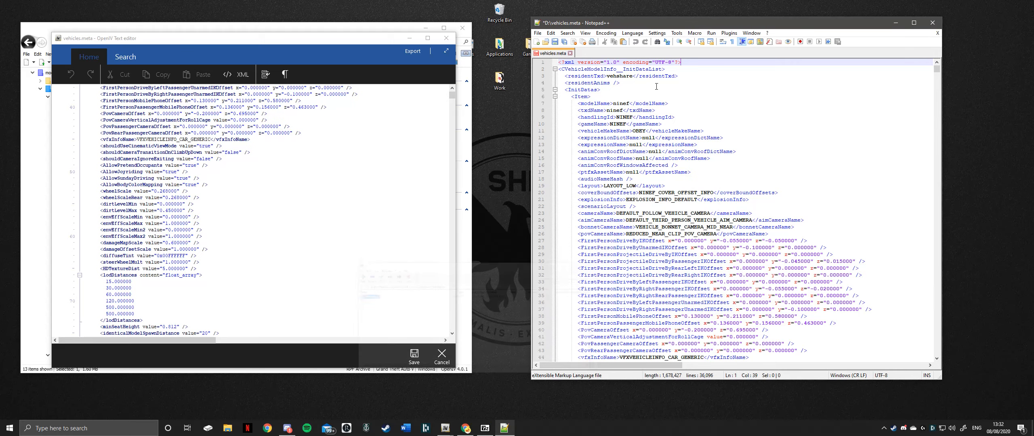
Reopen vehicles.meta from update.rpf's common/data/levels/gta5 folder in OpenIV for editing, with edit mode switched on again.
{"action": "left_click", "coordinate": [445, 38]}
{"action": "mouse_move", "coordinate": [264, 33]}
{"action": "left_mouse_down"}
{"action": "mouse_move", "coordinate": [292, 24]}
{"action": "mouse_move", "coordinate": [269, 36]}
{"action": "left_mouse_up"}
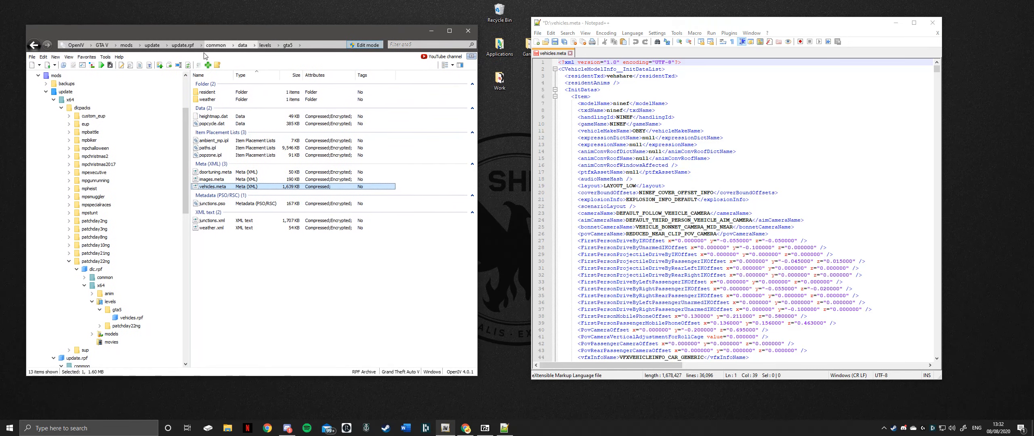
{"action": "left_click", "coordinate": [228, 190]}
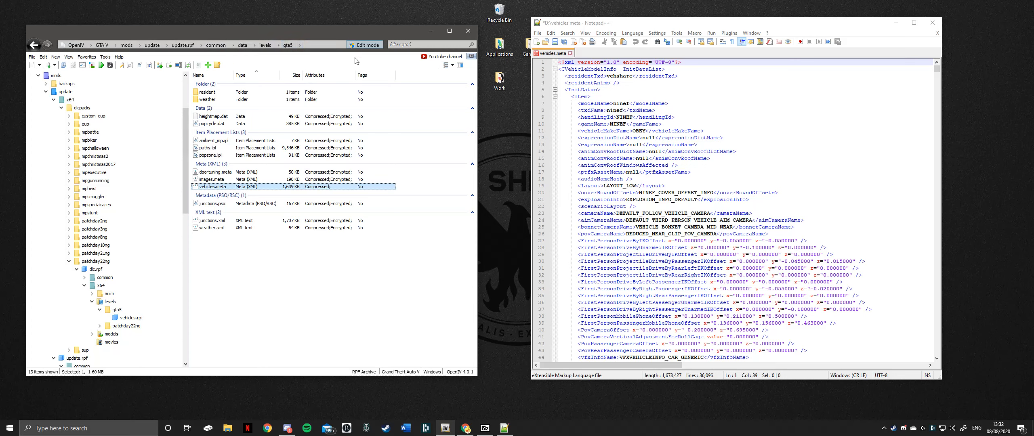
{"action": "left_click", "coordinate": [368, 44]}
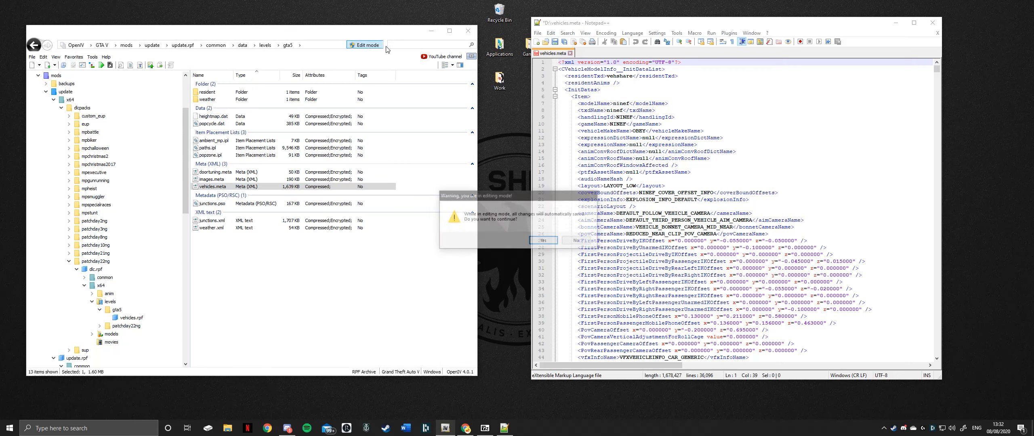
{"action": "left_click", "coordinate": [544, 241]}
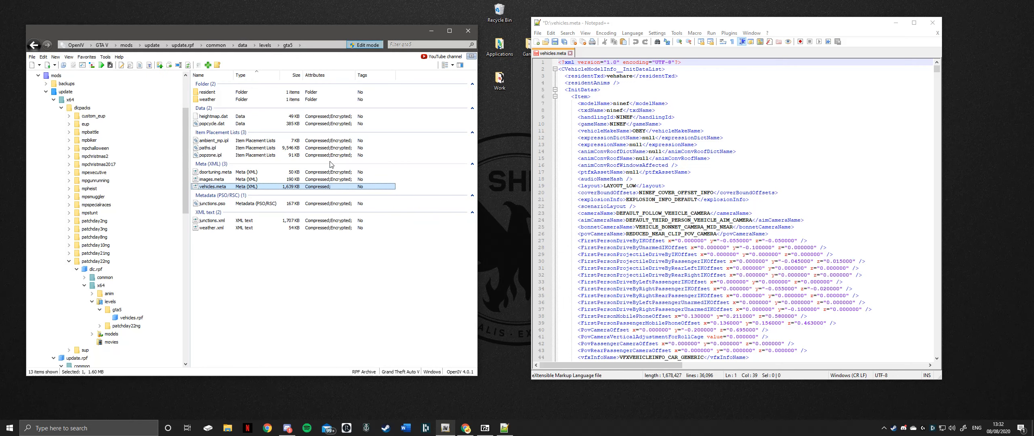
{"action": "right_click", "coordinate": [218, 189]}
{"action": "left_click", "coordinate": [237, 202]}
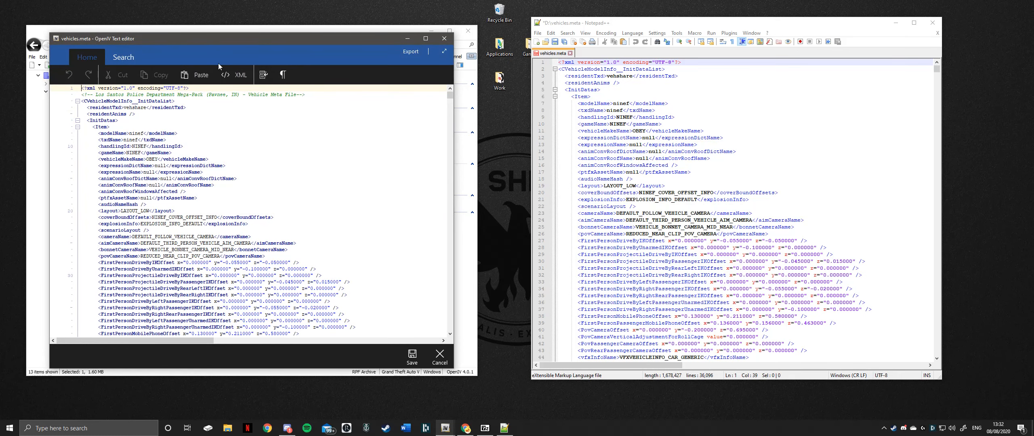
Place the OpenIV text editor beside Notepad++ and examine the first vehicle entry in the game's vehicles.meta.
{"action": "scroll", "coordinate": [218, 153], "scroll_direction": "down", "scroll_amount": 1}
{"action": "left_click_drag", "start_coordinate": [247, 40], "coordinate": [216, 238]}
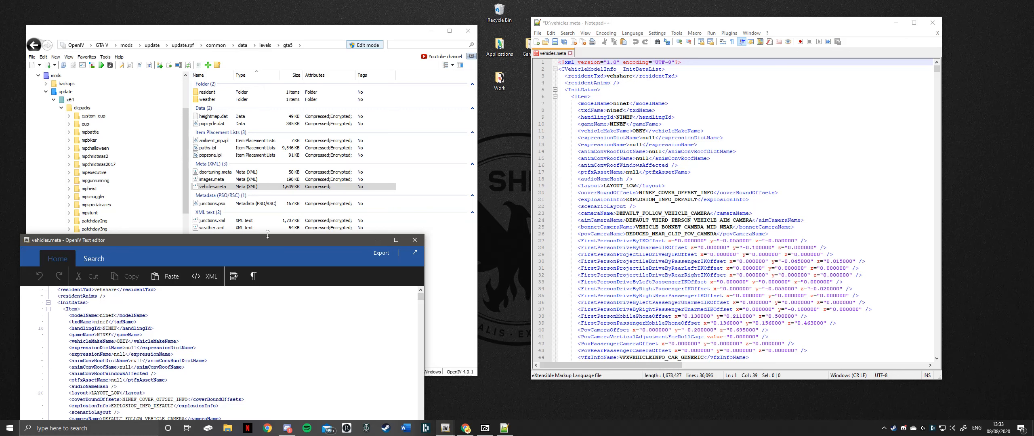
{"action": "left_click_drag", "start_coordinate": [265, 239], "coordinate": [292, 48]}
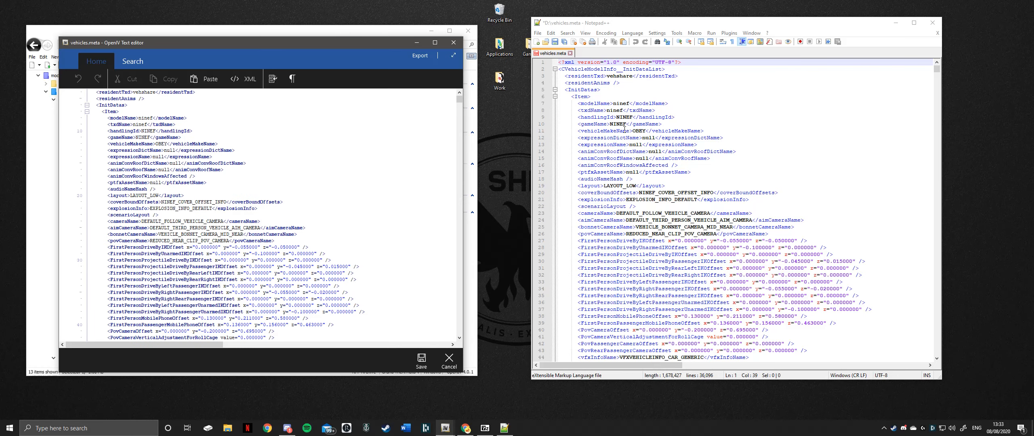
{"action": "scroll", "coordinate": [116, 128], "scroll_direction": "up", "scroll_amount": 1}
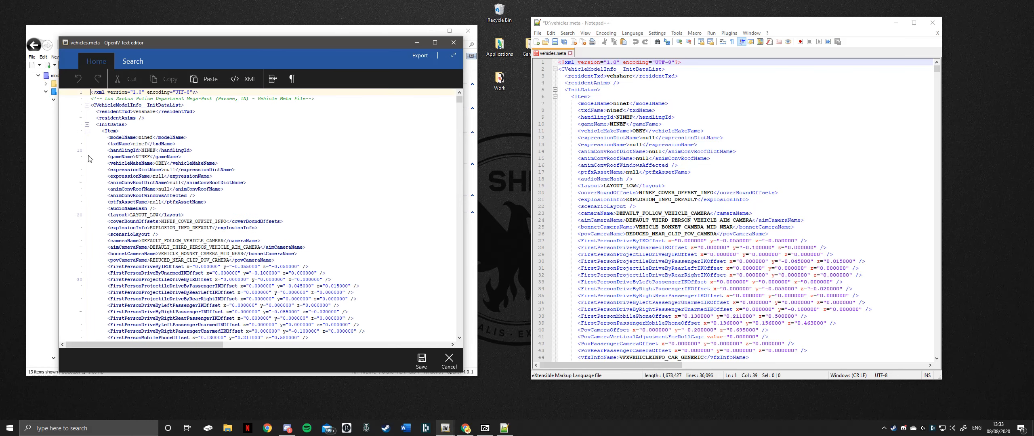
{"action": "left_click_drag", "start_coordinate": [101, 132], "coordinate": [137, 138]}
{"action": "left_click", "coordinate": [180, 137]}
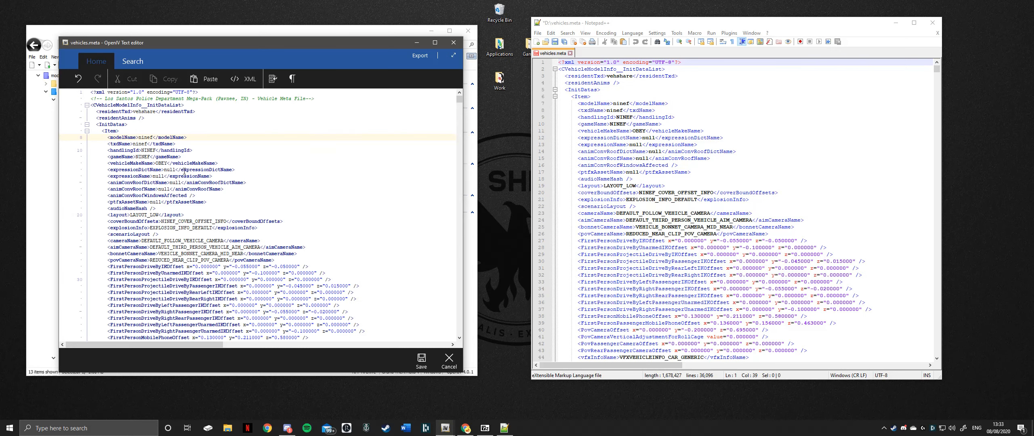
{"action": "scroll", "coordinate": [185, 171], "scroll_direction": "down", "scroll_amount": 7}
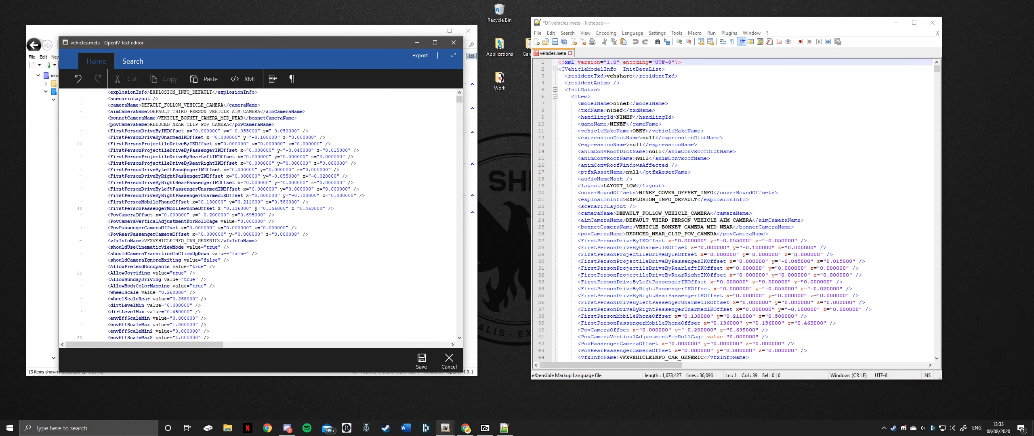
{"action": "scroll", "coordinate": [185, 170], "scroll_direction": "up", "scroll_amount": 6}
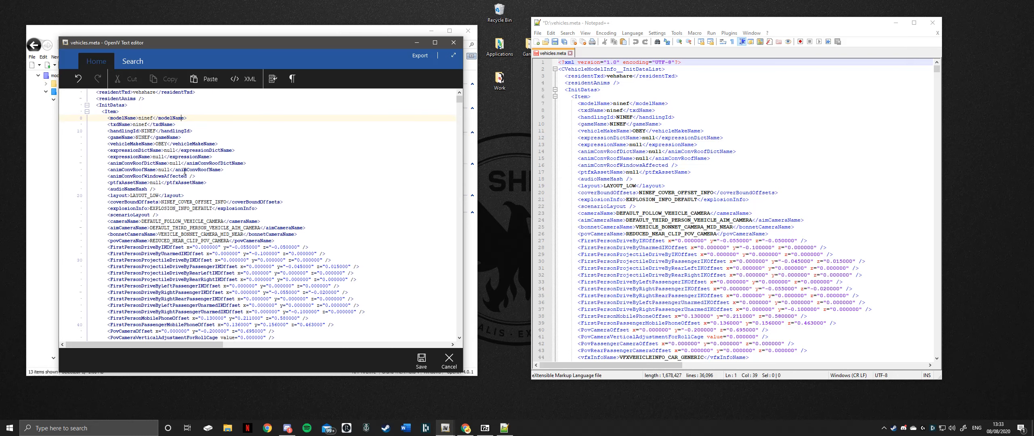
{"action": "left_click_drag", "start_coordinate": [333, 45], "coordinate": [310, 43]}
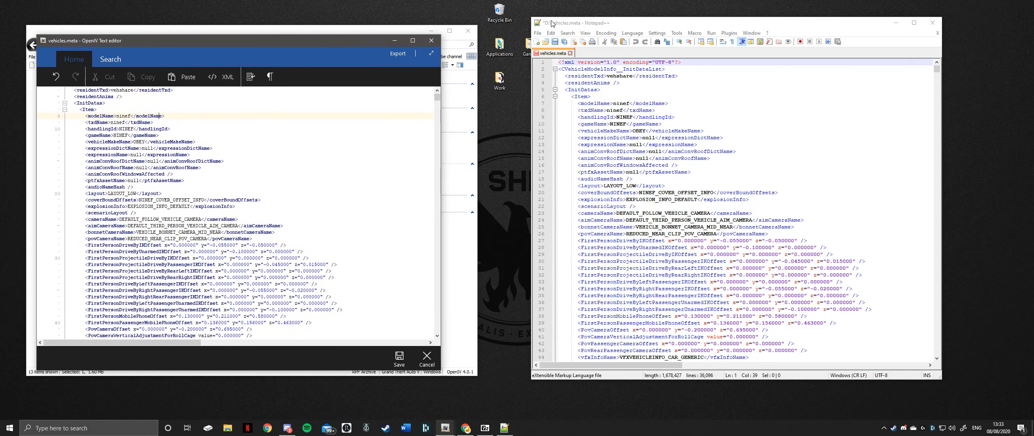
Examine the ninef entry in the Notepad++ copy of vehicles.meta, placing the cursor on its gameName line.
{"action": "left_click_drag", "start_coordinate": [625, 25], "coordinate": [621, 22]}
{"action": "left_click", "coordinate": [646, 196]}
{"action": "left_click_drag", "start_coordinate": [628, 127], "coordinate": [693, 223]}
{"action": "left_click", "coordinate": [624, 120]}
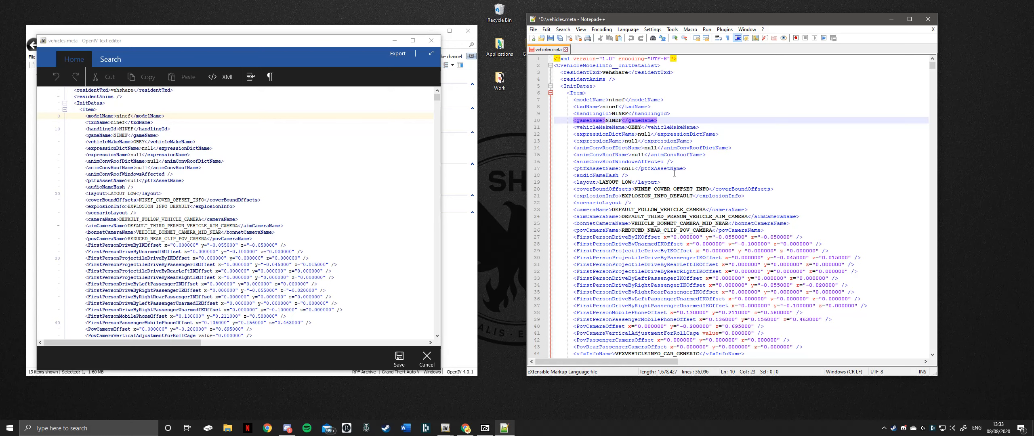
Open the VCF's folder of the LCSO Liberty Pack archive in 7-Zip, with the window moved beside the OpenIV editor.
{"action": "left_click", "coordinate": [484, 428]}
{"action": "left_click", "coordinate": [246, 161]}
{"action": "left_click", "coordinate": [246, 162]}
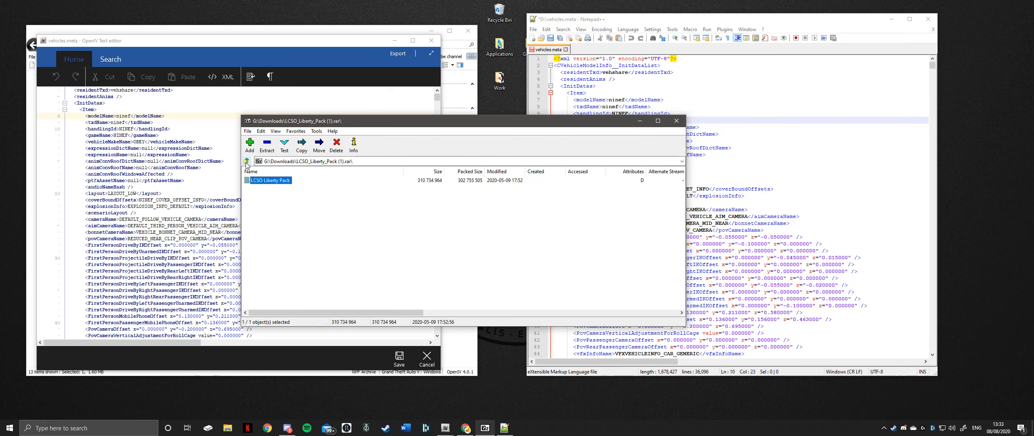
{"action": "double_click", "coordinate": [264, 181]}
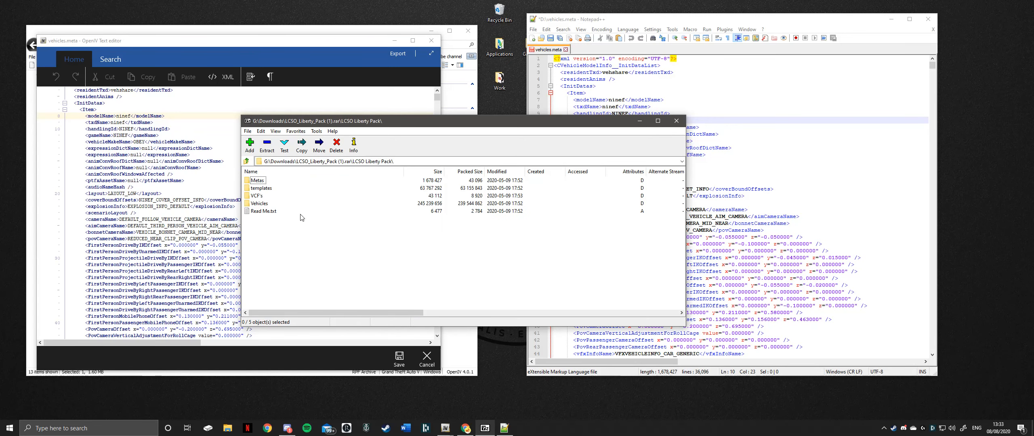
{"action": "left_click_drag", "start_coordinate": [329, 123], "coordinate": [588, 110]}
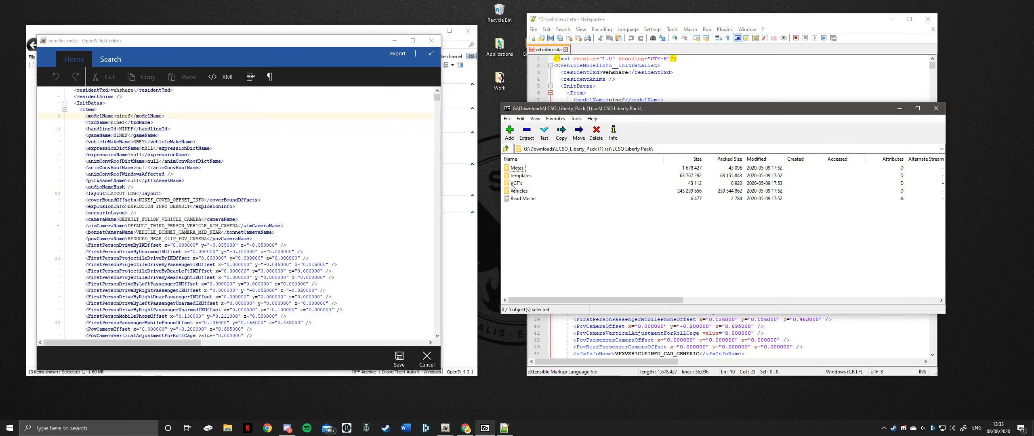
{"action": "double_click", "coordinate": [512, 184]}
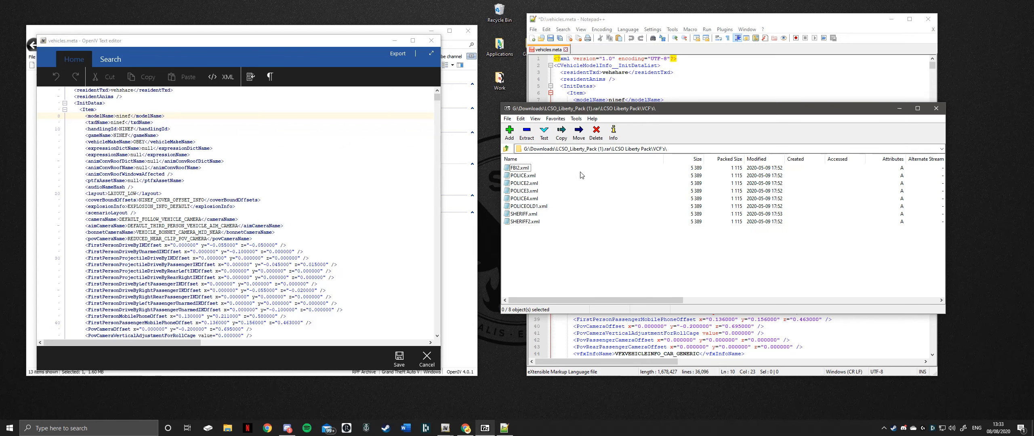
Look through the VCF XML files in the archive, from FBI2.xml to SHERIFF2.xml, to identify which vehicles the pack replaces.
{"action": "left_click", "coordinate": [521, 168]}
{"action": "left_click", "coordinate": [525, 184]}
{"action": "left_click", "coordinate": [525, 221]}
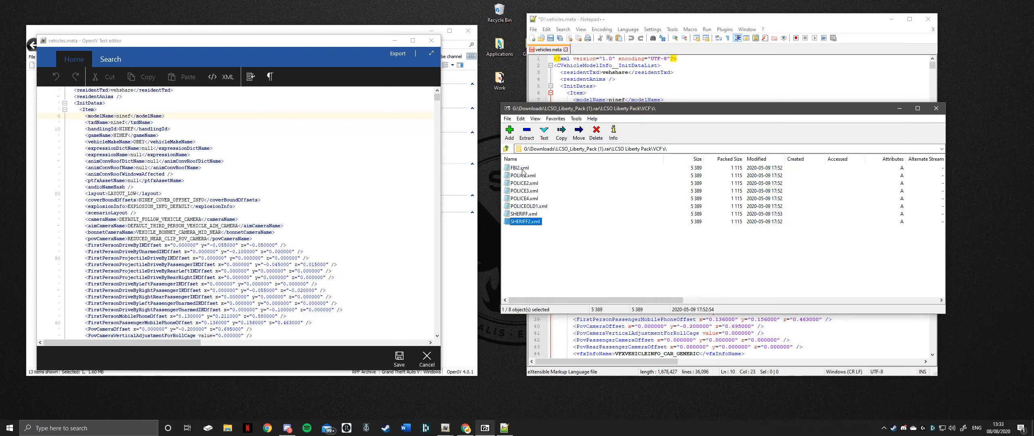
{"action": "left_click", "coordinate": [523, 175]}
{"action": "left_click", "coordinate": [524, 183]}
{"action": "left_click", "coordinate": [524, 199]}
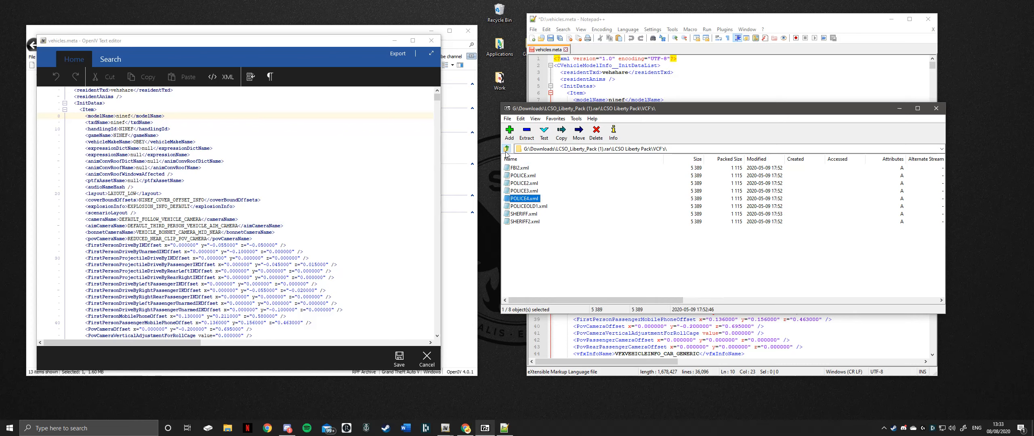
Check the model file names in the 2011 Ford Crown Victoria and 2014 Chevy Tahoe folders, and return to the VCF's folder.
{"action": "left_click", "coordinate": [506, 148]}
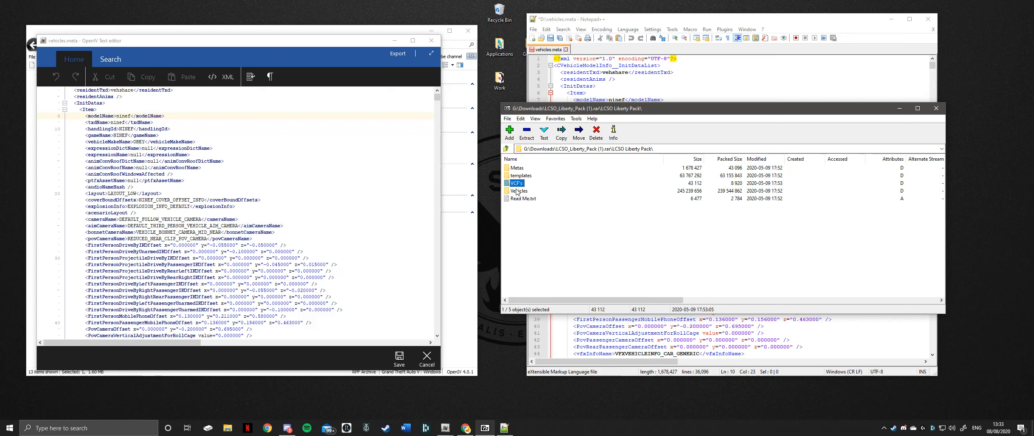
{"action": "double_click", "coordinate": [516, 191]}
{"action": "double_click", "coordinate": [522, 176]}
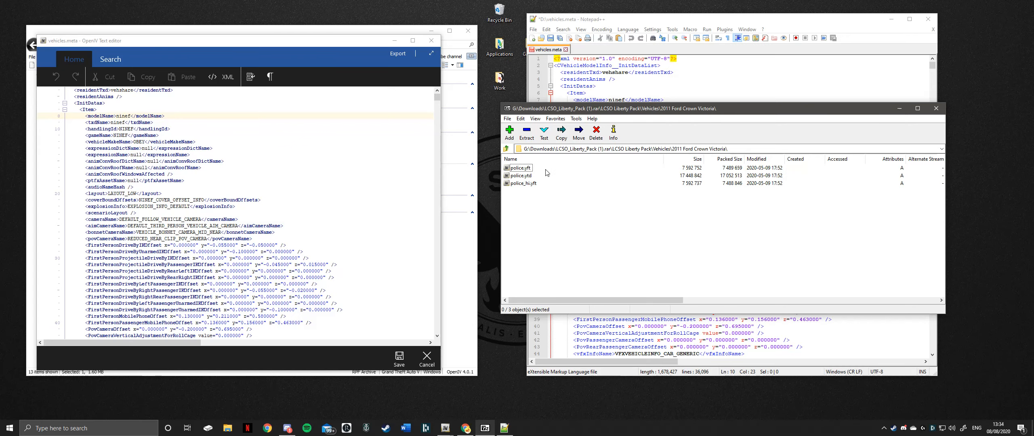
{"action": "left_click_drag", "start_coordinate": [580, 222], "coordinate": [503, 162]}
{"action": "left_click", "coordinate": [505, 149]}
{"action": "double_click", "coordinate": [522, 190]}
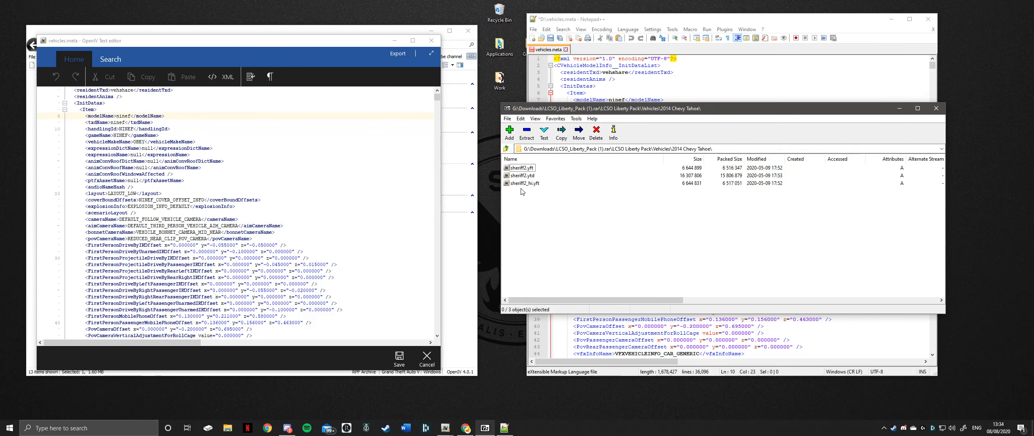
{"action": "left_click", "coordinate": [505, 149]}
{"action": "left_click", "coordinate": [506, 149]}
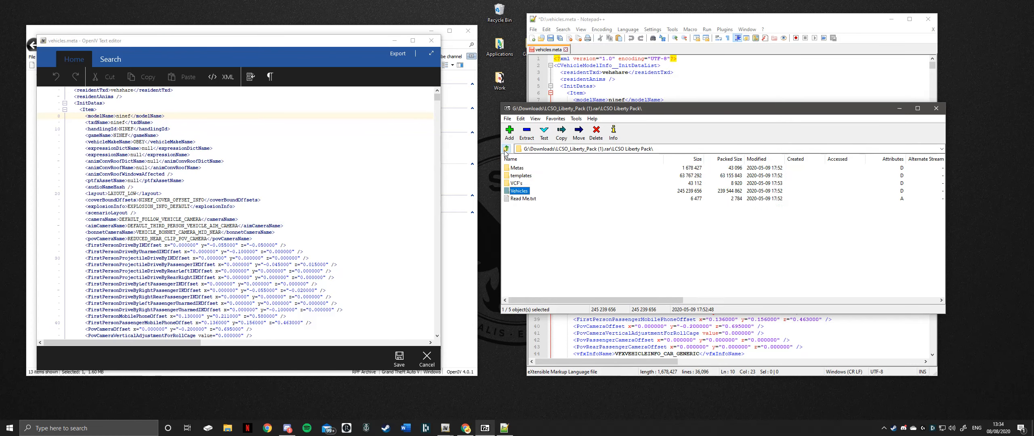
{"action": "double_click", "coordinate": [521, 183]}
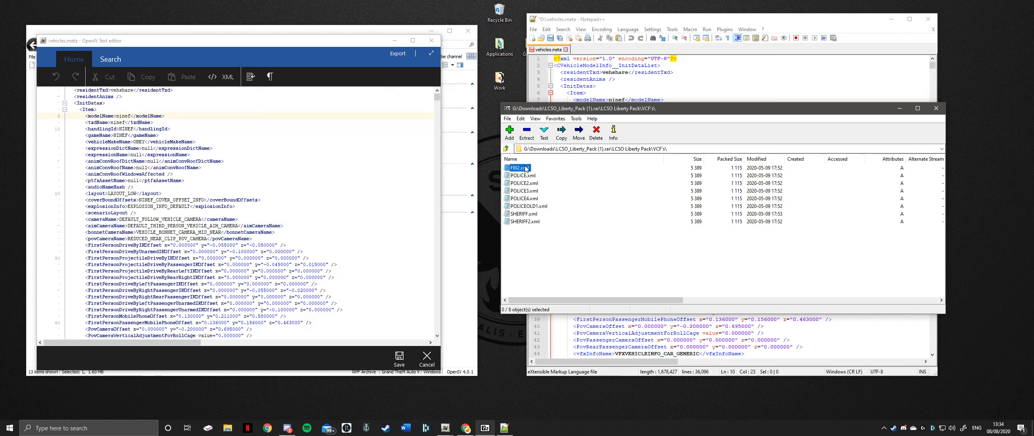
Minimize the archive window and find the fbi2 entry in the Notepad++ copy of vehicles.meta.
{"action": "left_click", "coordinate": [898, 109]}
{"action": "left_click", "coordinate": [666, 177]}
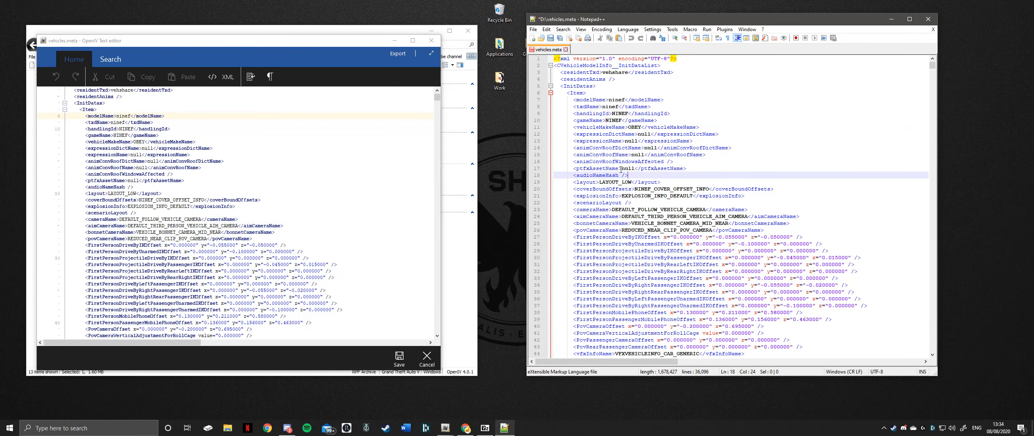
{"action": "left_click", "coordinate": [634, 135]}
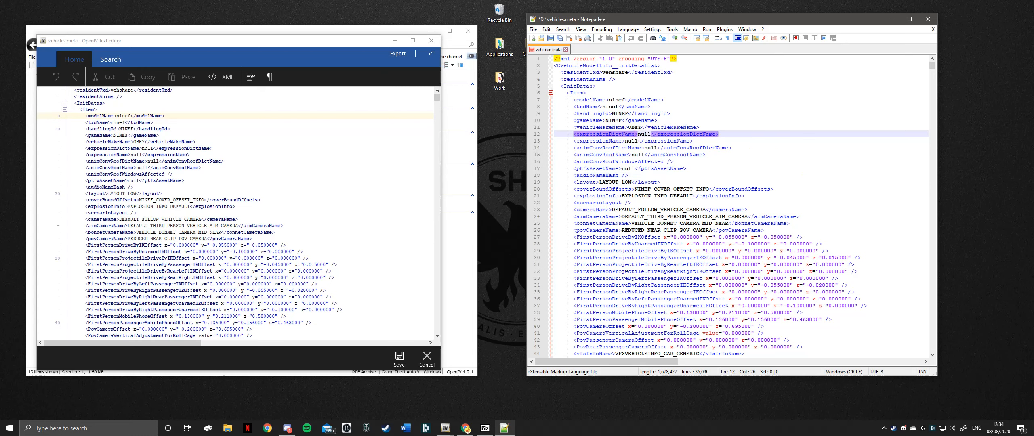
{"action": "left_click", "coordinate": [662, 89]}
{"action": "key", "text": "ctrl+f"}
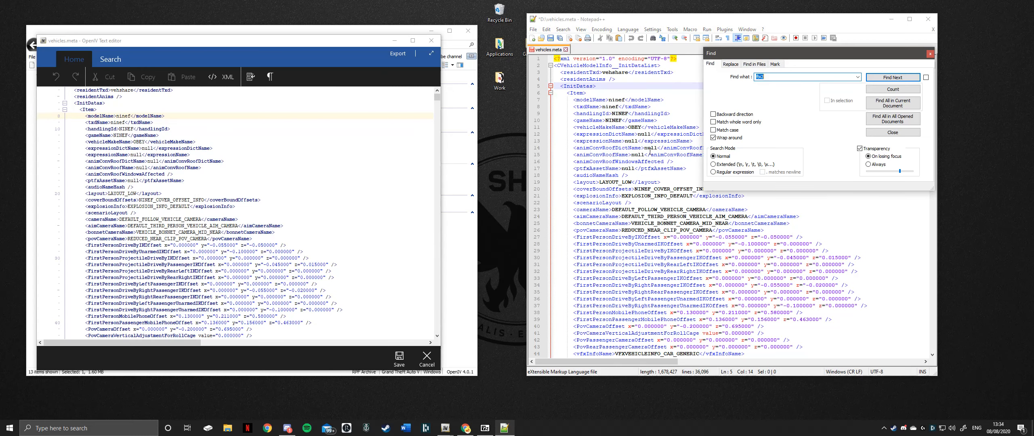
{"action": "key", "text": "BackSpace"}
{"action": "key", "text": "Return"}
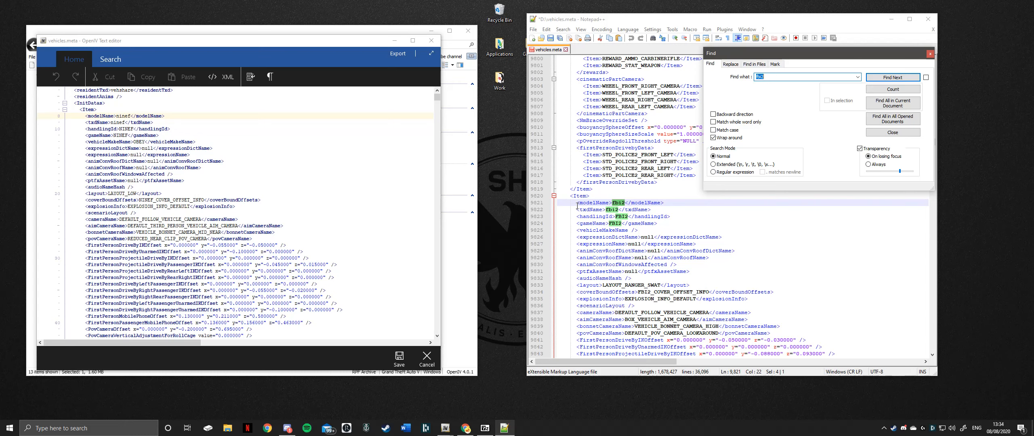
{"action": "left_click", "coordinate": [929, 54]}
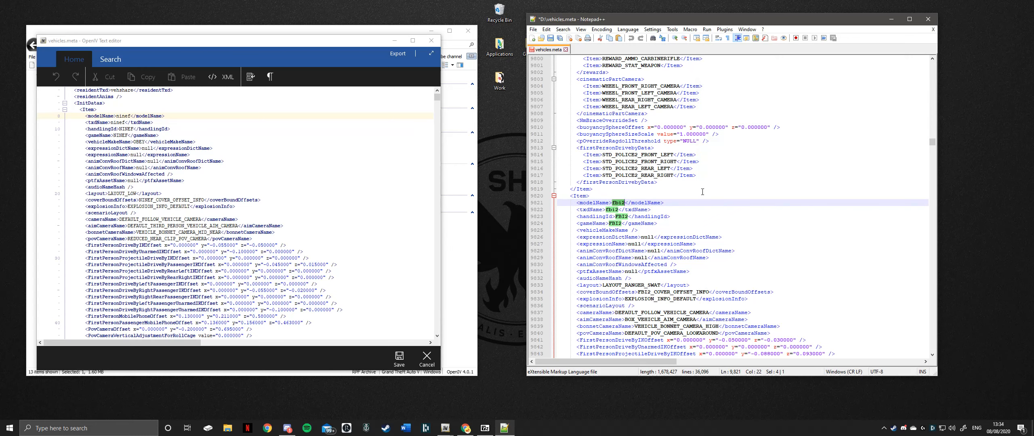
Examine the fbi2 entry's modelName line and its opening Item tag in Notepad++.
{"action": "left_click_drag", "start_coordinate": [676, 201], "coordinate": [578, 202]}
{"action": "left_click", "coordinate": [616, 203]}
{"action": "scroll", "coordinate": [574, 234], "scroll_direction": "down", "scroll_amount": 1}
{"action": "scroll", "coordinate": [575, 234], "scroll_direction": "down", "scroll_amount": 2}
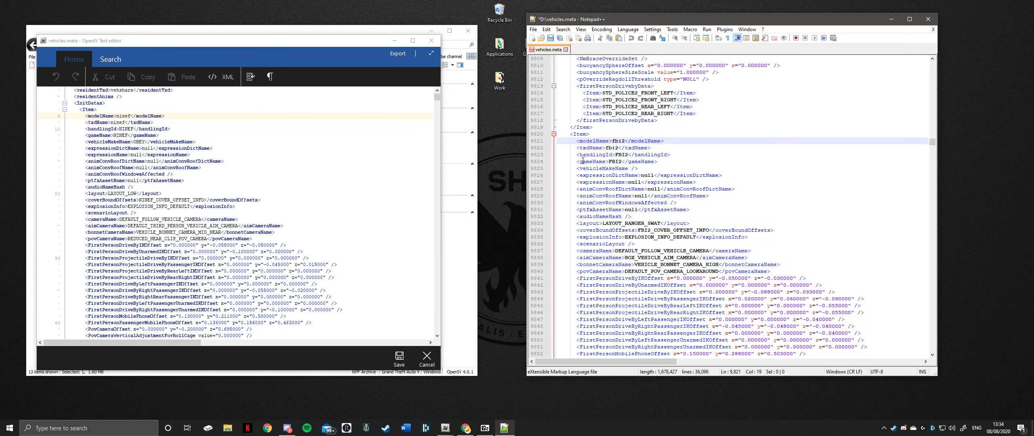
{"action": "left_click_drag", "start_coordinate": [567, 135], "coordinate": [596, 134]}
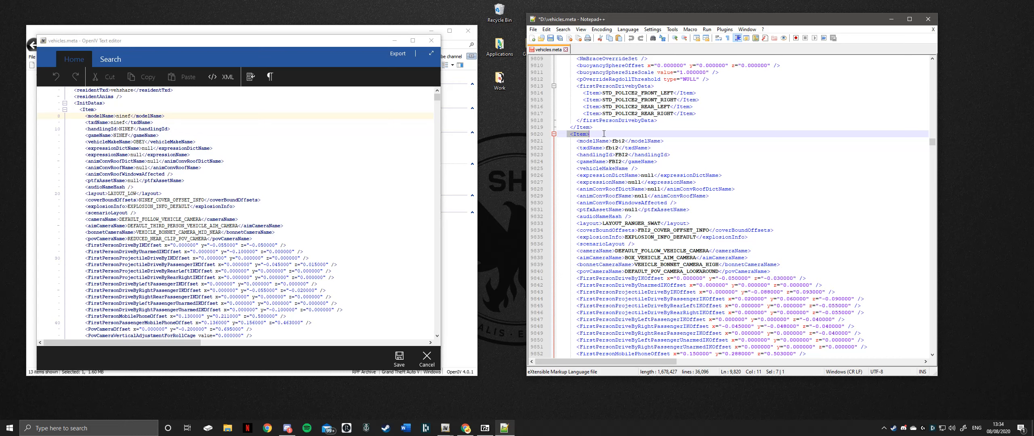
{"action": "left_click", "coordinate": [601, 155]}
Add a sample <Item> </Item> tag pair beside the fbi2 entry's opening tag, and delete it again.
{"action": "left_click", "coordinate": [605, 134]}
{"action": "type", "text": "<Item> </Item>"}
{"action": "left_click_drag", "start_coordinate": [592, 134], "coordinate": [641, 134]}
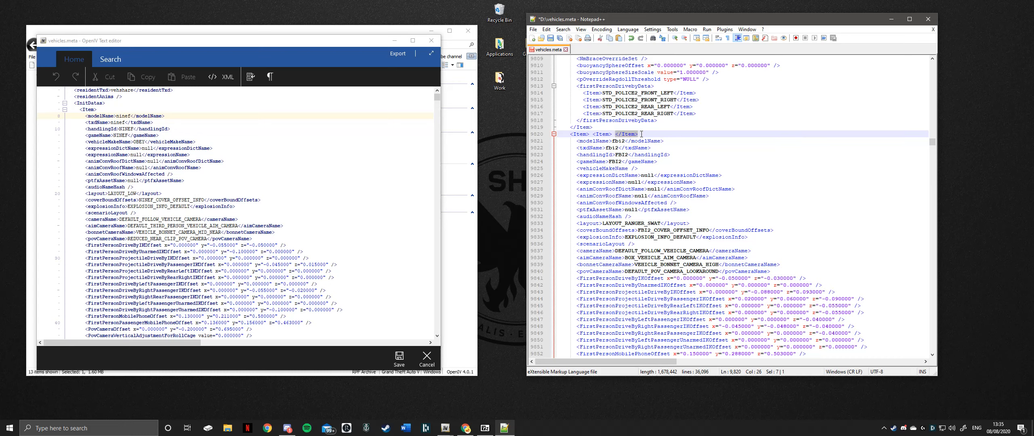
{"action": "left_click", "coordinate": [645, 134]}
{"action": "key", "text": "BackSpace"}
{"action": "key", "text": "BackSpace"}
{"action": "key", "text": "BackSpace"}
{"action": "key", "text": "BackSpace"}
{"action": "key", "text": "BackSpace"}
{"action": "key", "text": "BackSpace"}
{"action": "key", "text": "BackSpace"}
{"action": "key", "text": "BackSpace"}
{"action": "key", "text": "BackSpace"}
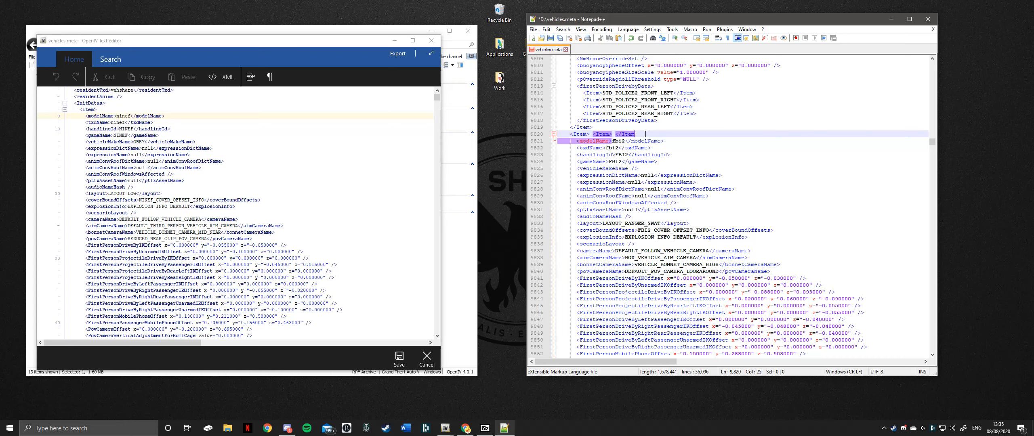
{"action": "key", "text": "BackSpace"}
{"action": "key", "text": "BackSpace"}
{"action": "key", "text": "BackSpace"}
{"action": "key", "text": "BackSpace"}
{"action": "key", "text": "BackSpace"}
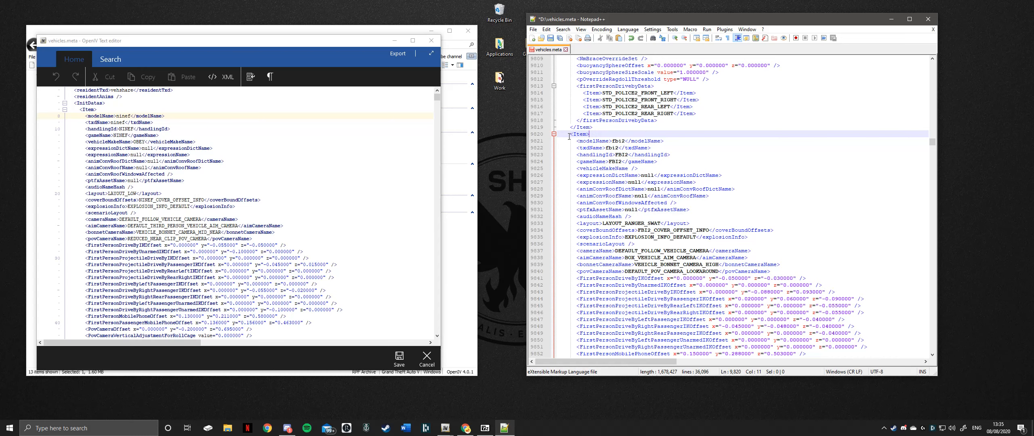
Examine the lines of the fbi2 entry in Notepad++, from its opening Item tag through the name fields and below.
{"action": "left_click_drag", "start_coordinate": [571, 134], "coordinate": [591, 134]}
{"action": "key", "text": "Down"}
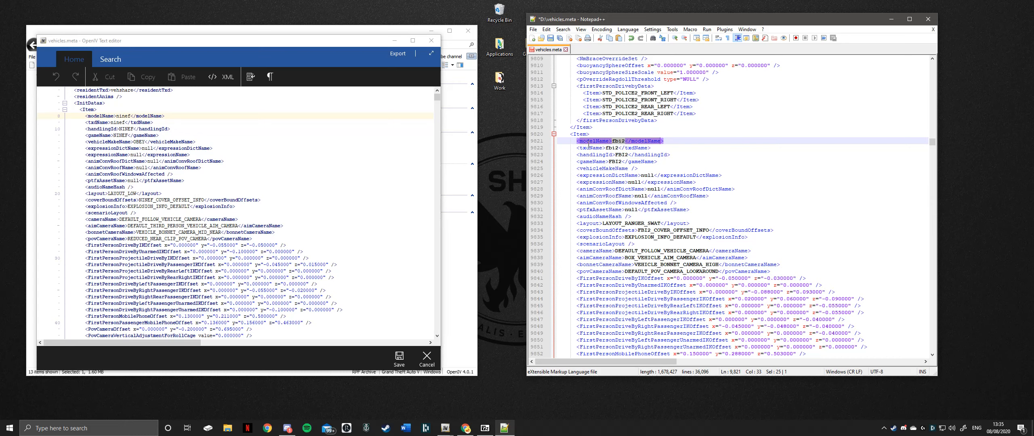
{"action": "key", "text": "Down"}
{"action": "key", "text": "Down"}
{"action": "key", "text": "Down"}
{"action": "key", "text": "Home"}
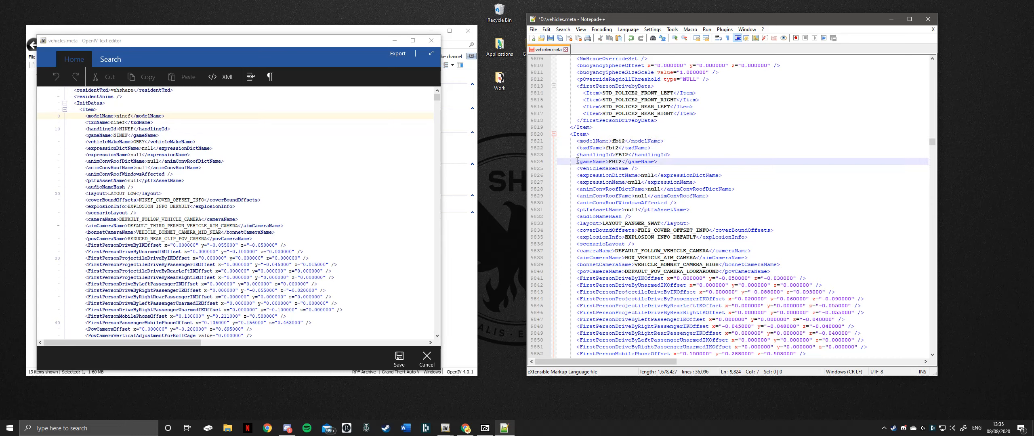
{"action": "left_click_drag", "start_coordinate": [575, 141], "coordinate": [734, 333]}
{"action": "scroll", "coordinate": [693, 275], "scroll_direction": "down", "scroll_amount": 6}
{"action": "scroll", "coordinate": [693, 274], "scroll_direction": "up", "scroll_amount": 7}
{"action": "left_click_drag", "start_coordinate": [567, 154], "coordinate": [590, 157]}
{"action": "left_click", "coordinate": [592, 186]}
{"action": "left_click", "coordinate": [599, 203]}
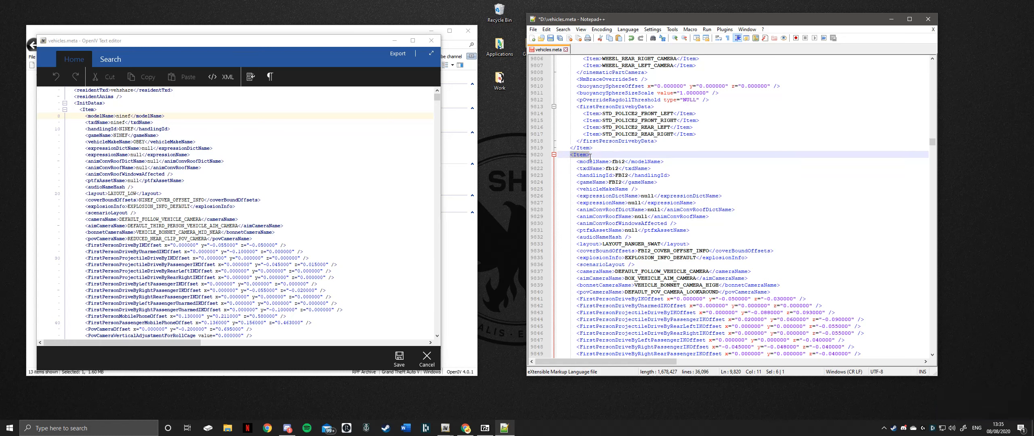
{"action": "left_click", "coordinate": [607, 189]}
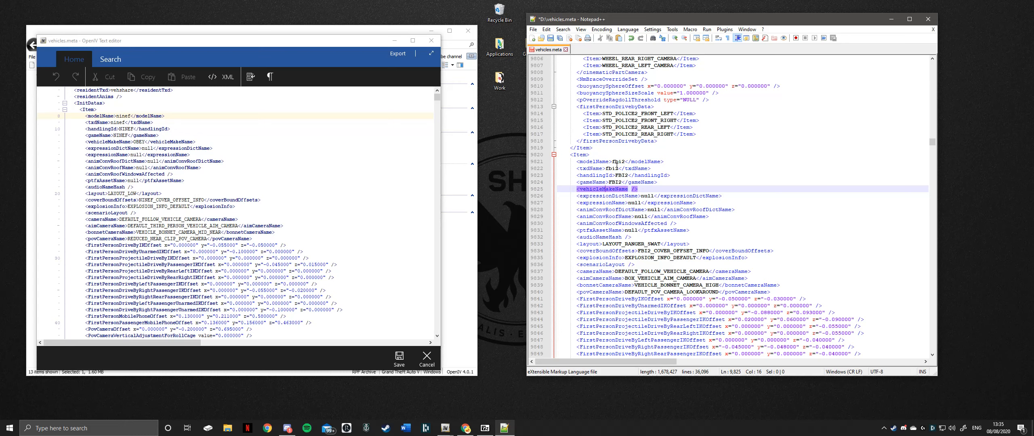
Copy the complete fbi2 entry in Notepad++, from its opening Item tag to the closing tag just before the felon entry.
{"action": "left_click_drag", "start_coordinate": [570, 155], "coordinate": [714, 196]}
{"action": "left_click_drag", "start_coordinate": [720, 238], "coordinate": [601, 244]}
{"action": "scroll", "coordinate": [598, 243], "scroll_direction": "down", "scroll_amount": 2}
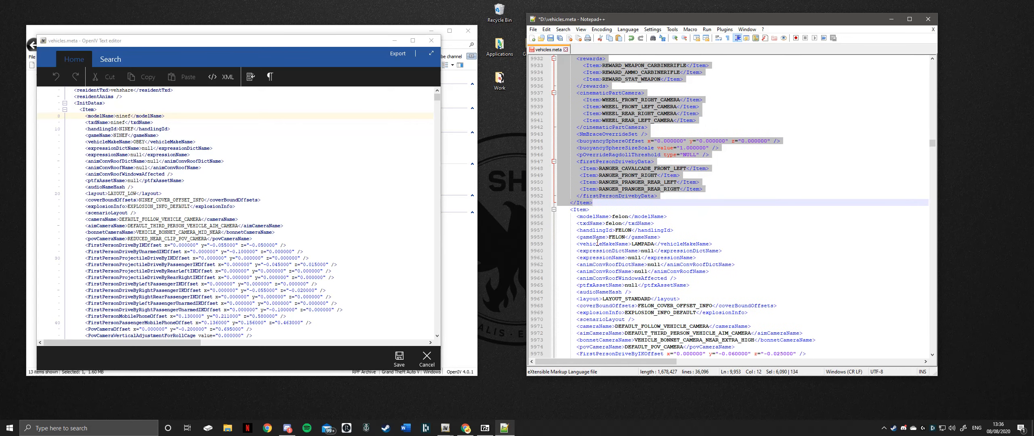
{"action": "scroll", "coordinate": [601, 235], "scroll_direction": "down", "scroll_amount": 1}
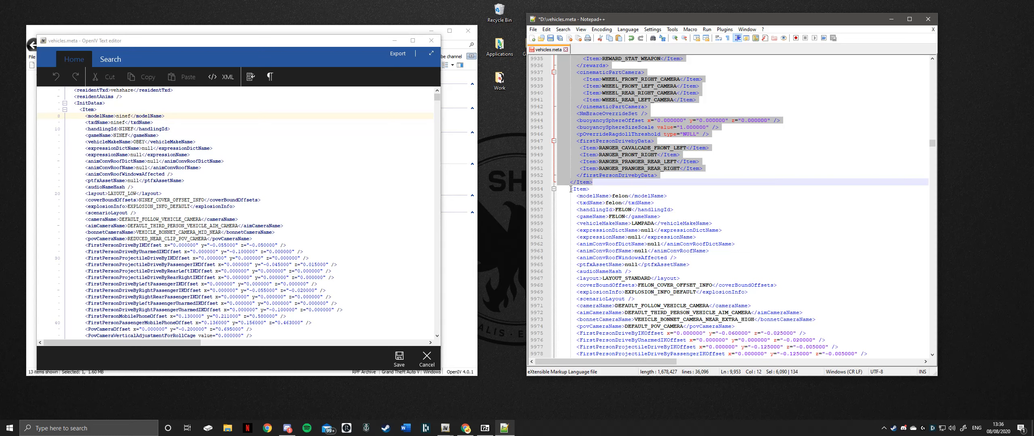
{"action": "scroll", "coordinate": [571, 189], "scroll_direction": "up", "scroll_amount": 2}
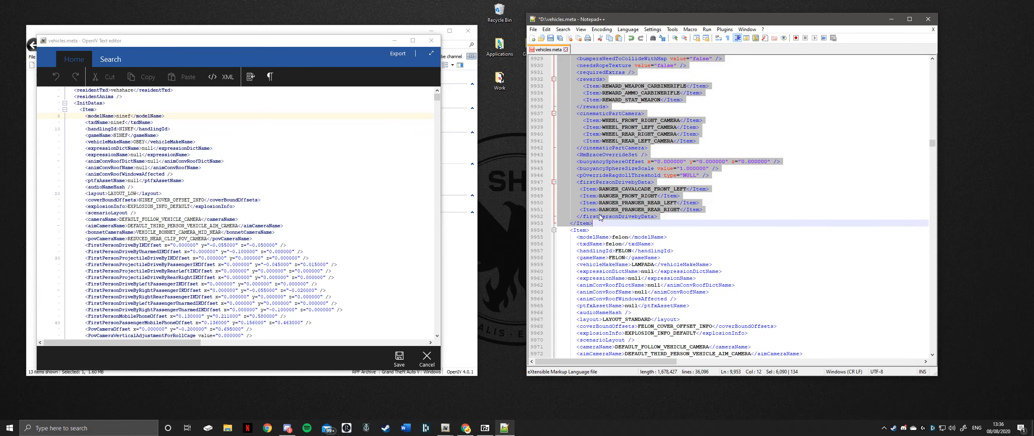
{"action": "scroll", "coordinate": [593, 227], "scroll_direction": "up", "scroll_amount": 20}
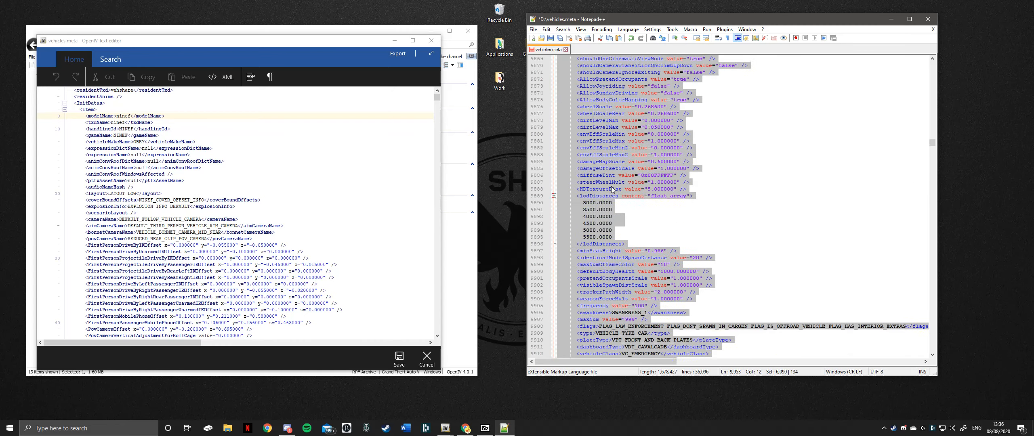
{"action": "scroll", "coordinate": [602, 166], "scroll_direction": "up", "scroll_amount": 7}
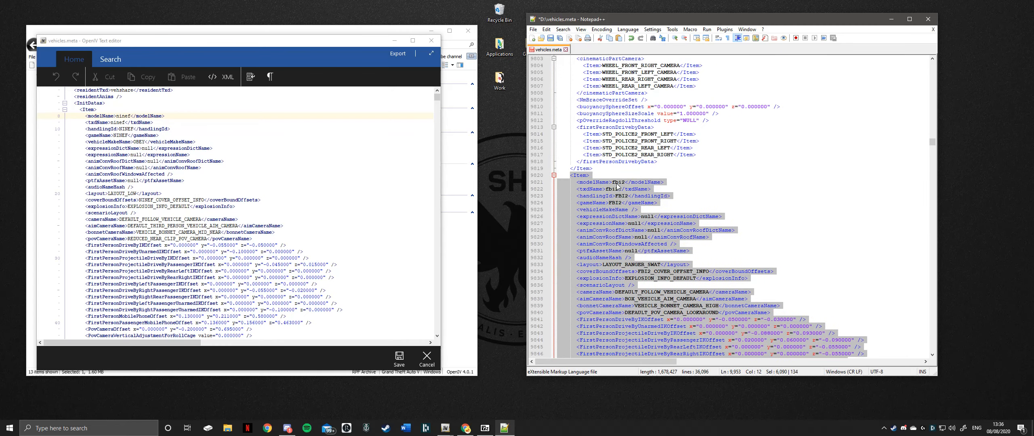
{"action": "scroll", "coordinate": [616, 189], "scroll_direction": "down", "scroll_amount": 20}
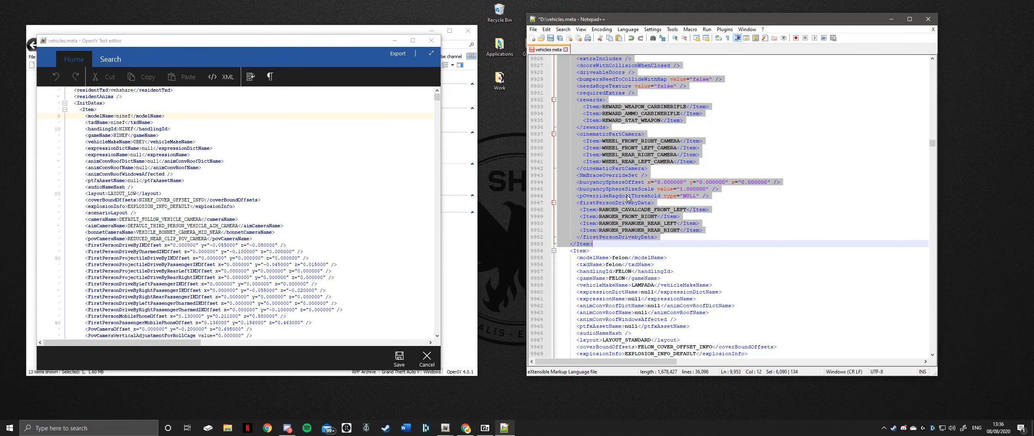
{"action": "scroll", "coordinate": [605, 178], "scroll_direction": "up", "scroll_amount": 6}
{"action": "scroll", "coordinate": [590, 170], "scroll_direction": "down", "scroll_amount": 2}
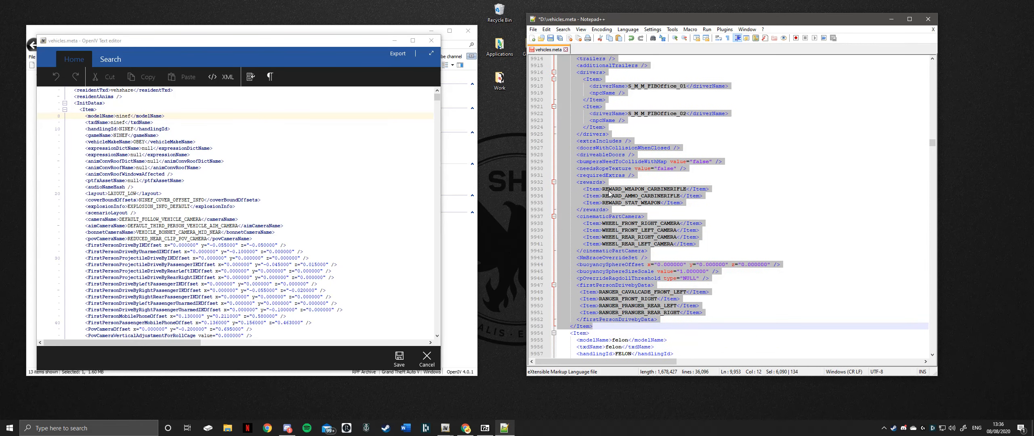
{"action": "right_click", "coordinate": [609, 193]}
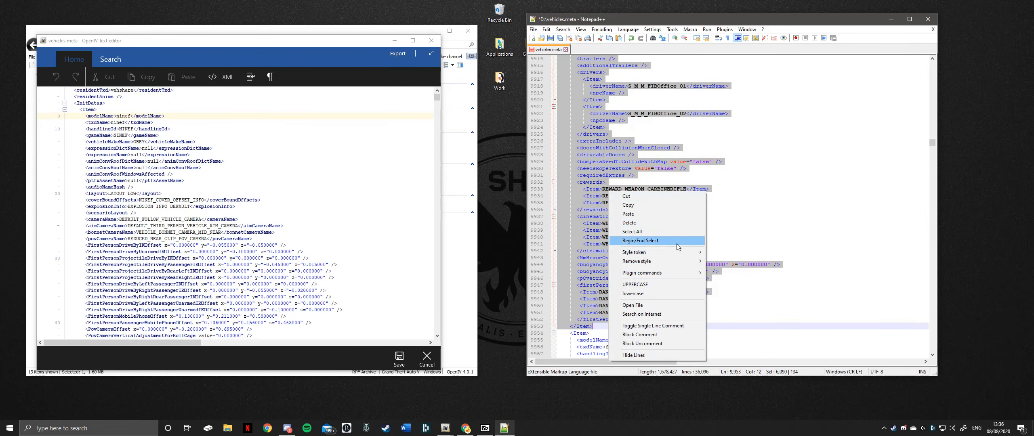
{"action": "left_click", "coordinate": [646, 207]}
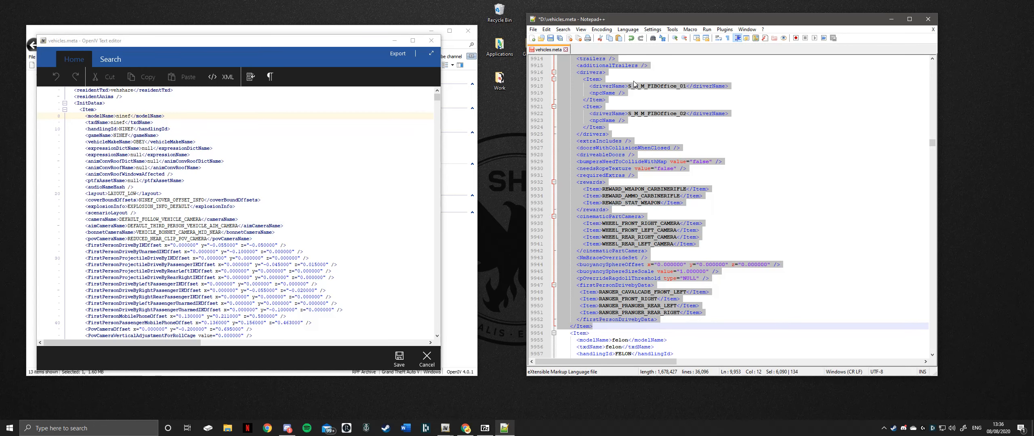
Find the fbi2 entry in the game's vehicles.meta in the OpenIV text editor and place the cursor on its modelName line.
{"action": "left_click", "coordinate": [177, 174]}
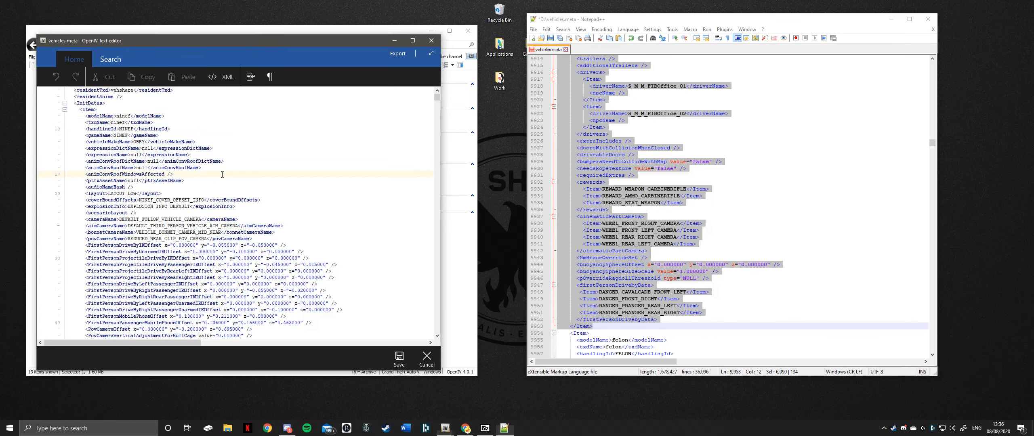
{"action": "left_click_drag", "start_coordinate": [164, 40], "coordinate": [176, 40]}
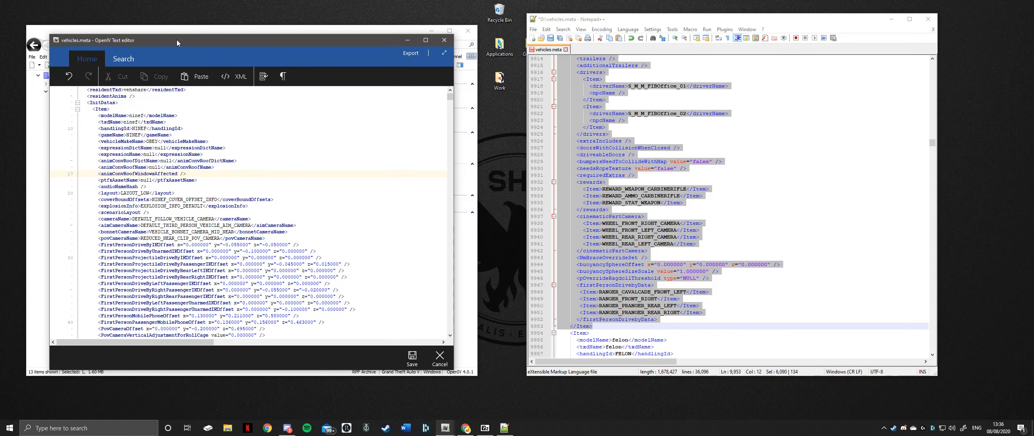
{"action": "left_click", "coordinate": [240, 205]}
{"action": "key", "text": "ctrl+f"}
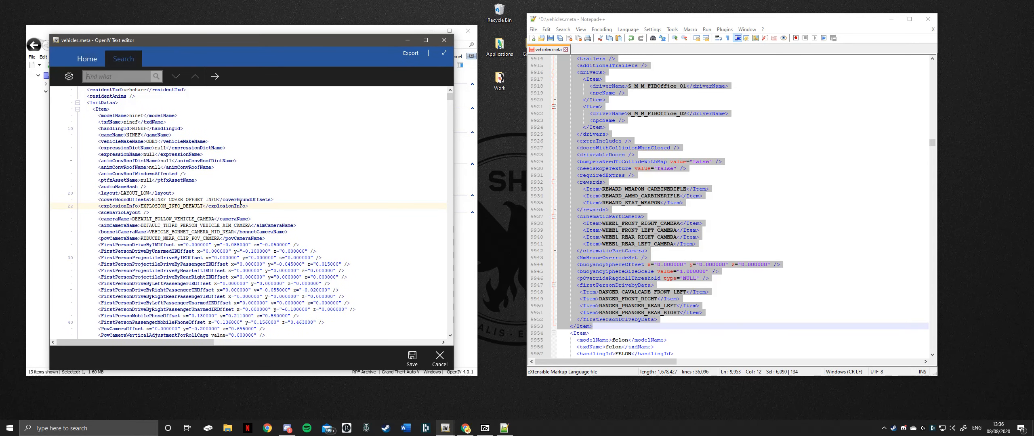
{"action": "type", "text": "fbi2"}
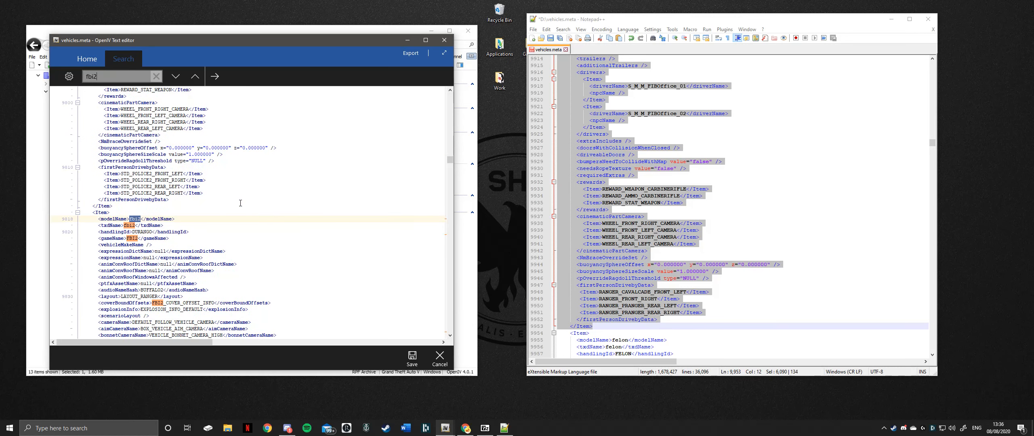
{"action": "scroll", "coordinate": [134, 213], "scroll_direction": "up", "scroll_amount": 1}
{"action": "scroll", "coordinate": [135, 213], "scroll_direction": "down", "scroll_amount": 1}
{"action": "left_click", "coordinate": [172, 219]}
{"action": "scroll", "coordinate": [85, 216], "scroll_direction": "down", "scroll_amount": 1}
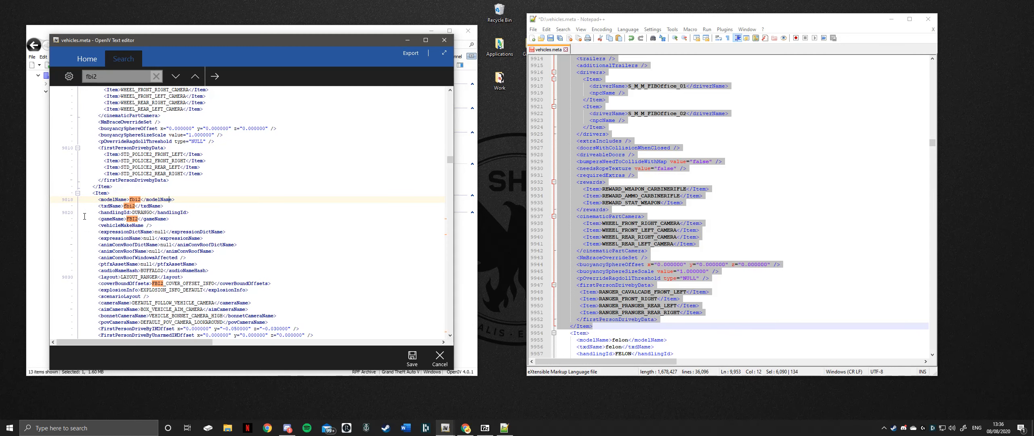
Replace the complete fbi2 entry in the game's vehicles.meta, from opening to closing Item tag, with the entry copied from Notepad++.
{"action": "left_click", "coordinate": [92, 193]}
{"action": "left_click_drag", "start_coordinate": [92, 193], "coordinate": [115, 233]}
{"action": "scroll", "coordinate": [163, 244], "scroll_direction": "down", "scroll_amount": 4}
{"action": "scroll", "coordinate": [161, 242], "scroll_direction": "down", "scroll_amount": 20}
{"action": "scroll", "coordinate": [142, 199], "scroll_direction": "down", "scroll_amount": 6}
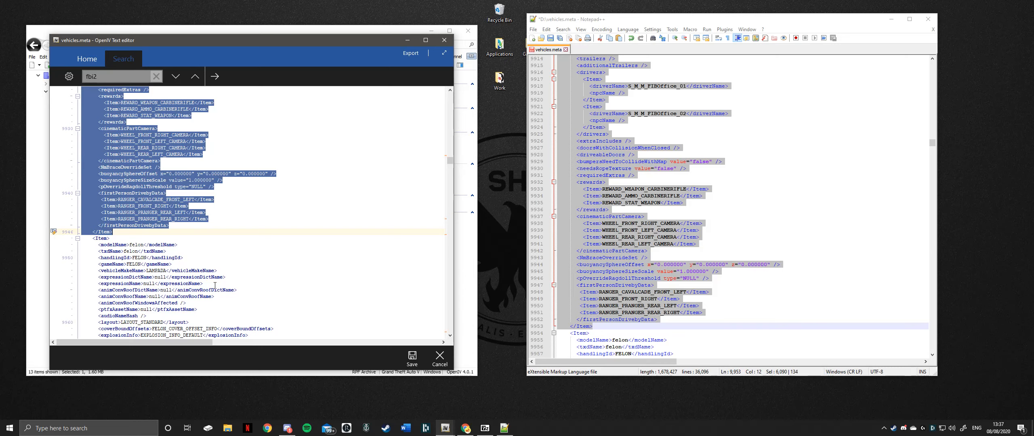
{"action": "scroll", "coordinate": [211, 267], "scroll_direction": "up", "scroll_amount": 4}
{"action": "scroll", "coordinate": [130, 266], "scroll_direction": "down", "scroll_amount": 1}
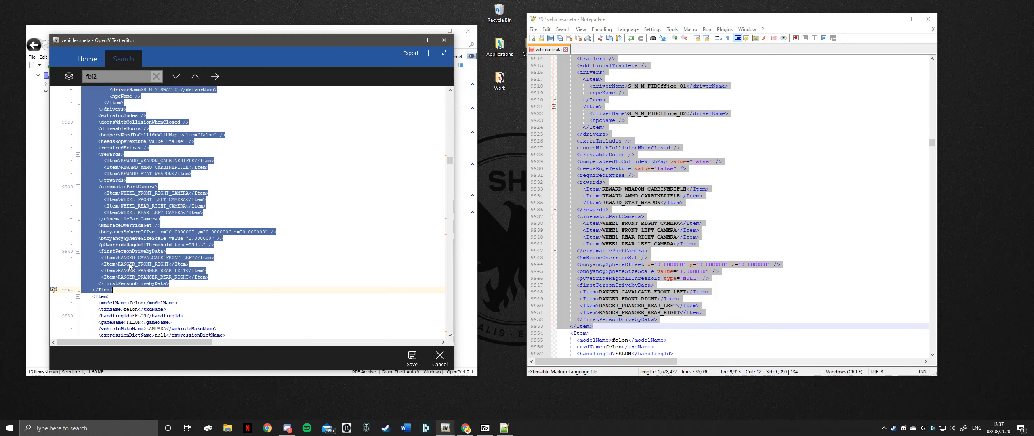
{"action": "right_click", "coordinate": [142, 254]}
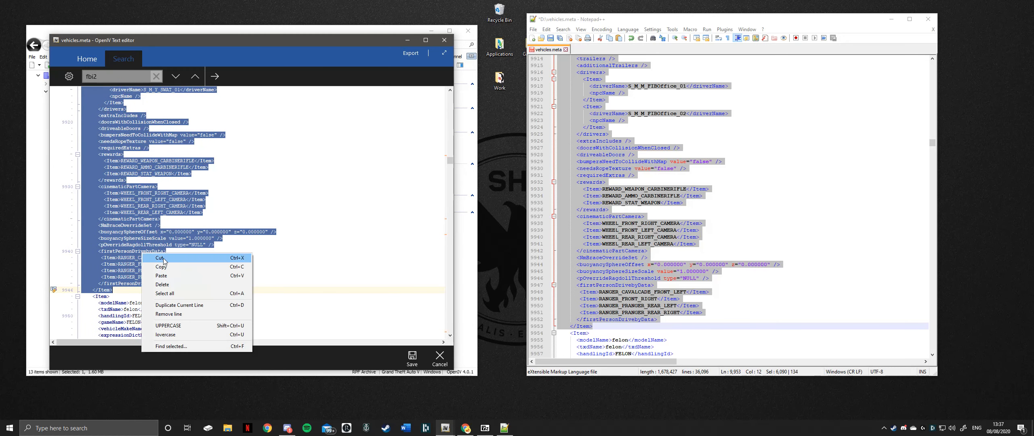
{"action": "left_click", "coordinate": [176, 276]}
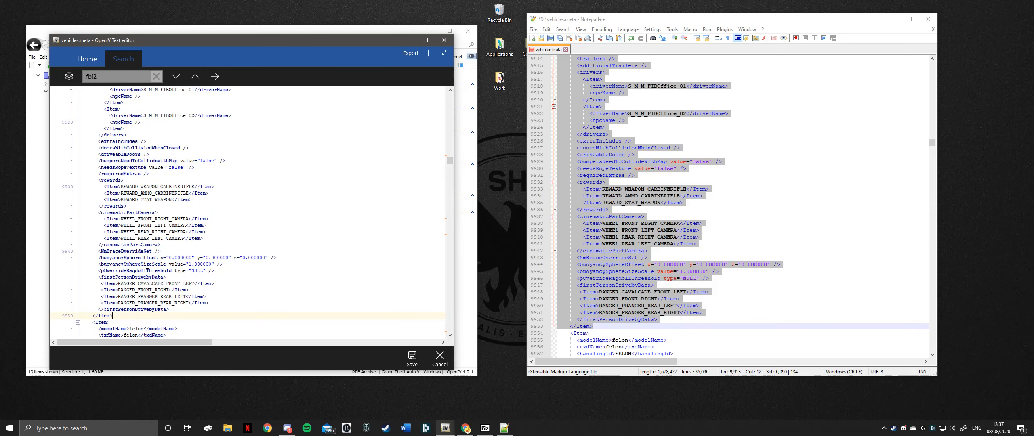
Examine the pasted fbi2 entry against the Notepad++ source, from its opening Item tag to the closing tag before the felon entry.
{"action": "scroll", "coordinate": [147, 271], "scroll_direction": "down", "scroll_amount": 1}
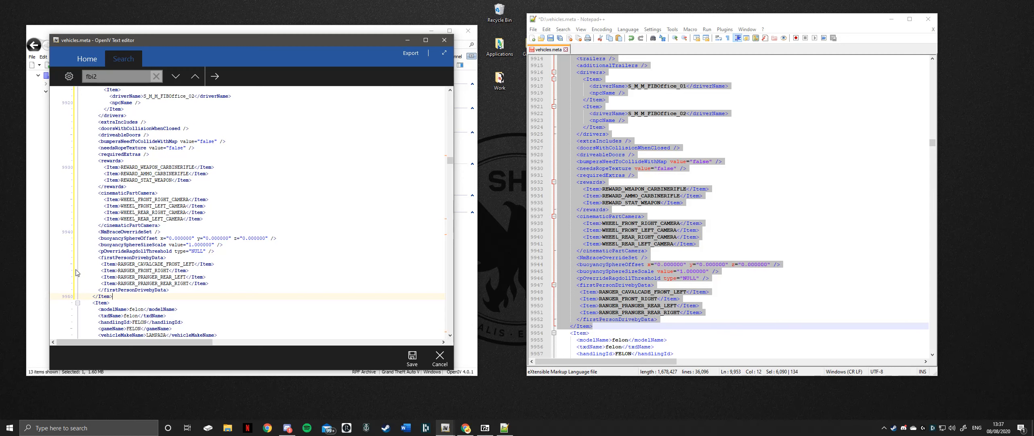
{"action": "scroll", "coordinate": [77, 278], "scroll_direction": "up", "scroll_amount": 20}
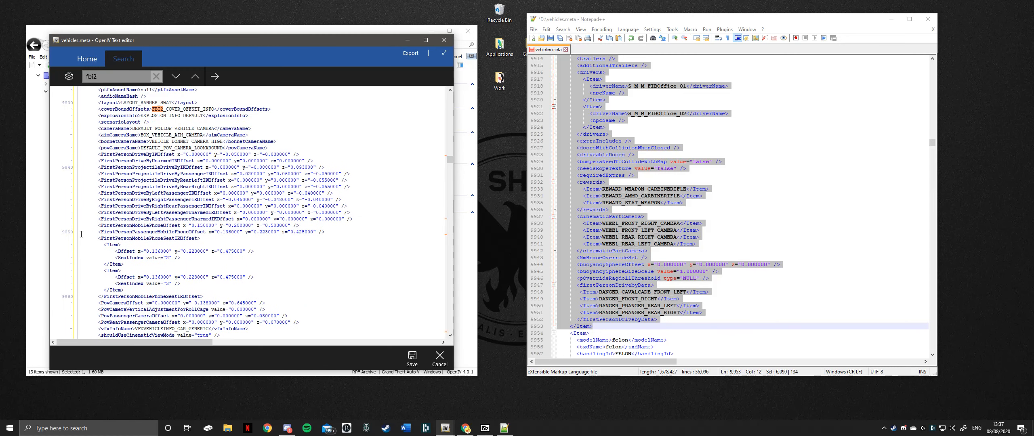
{"action": "scroll", "coordinate": [81, 234], "scroll_direction": "up", "scroll_amount": 10}
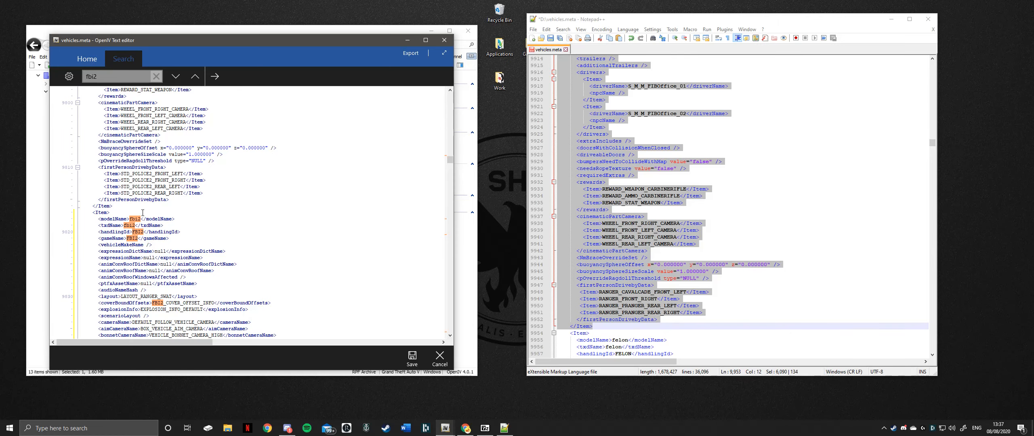
{"action": "scroll", "coordinate": [76, 214], "scroll_direction": "down", "scroll_amount": 20}
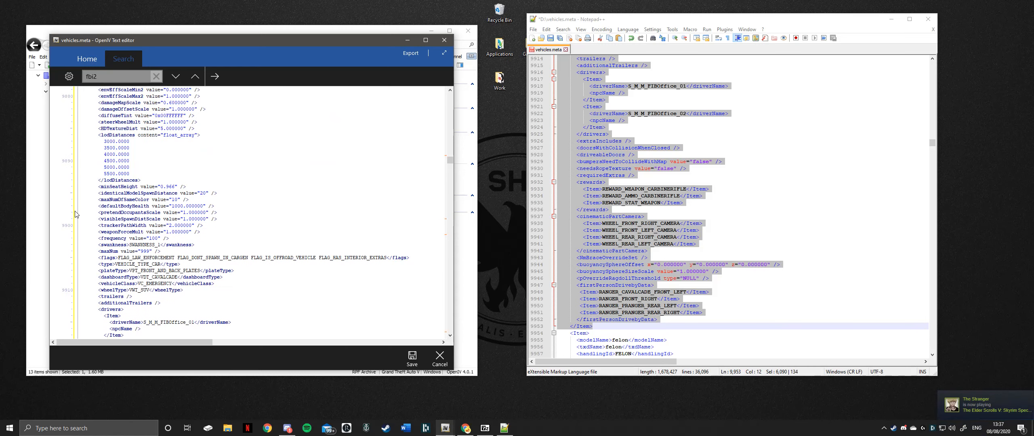
{"action": "scroll", "coordinate": [76, 222], "scroll_direction": "down", "scroll_amount": 16}
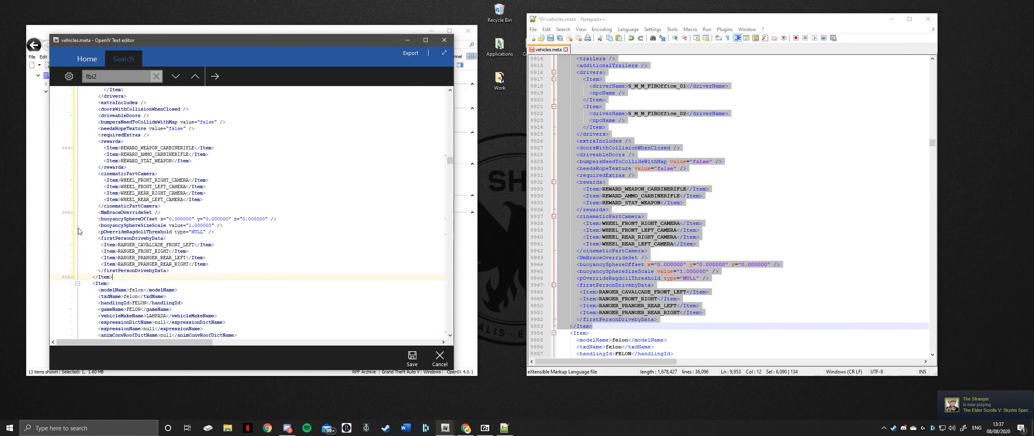
{"action": "scroll", "coordinate": [79, 231], "scroll_direction": "up", "scroll_amount": 2}
{"action": "scroll", "coordinate": [635, 195], "scroll_direction": "up", "scroll_amount": 4}
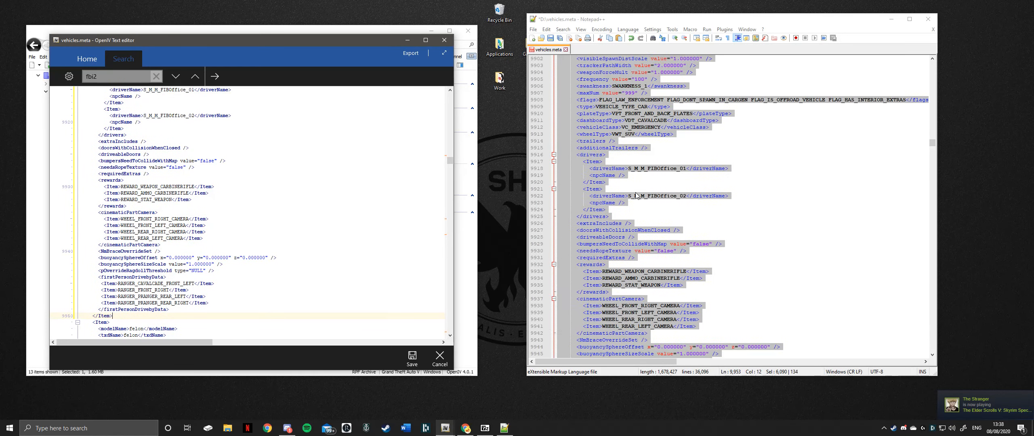
{"action": "scroll", "coordinate": [635, 196], "scroll_direction": "down", "scroll_amount": 5}
{"action": "scroll", "coordinate": [79, 221], "scroll_direction": "down", "scroll_amount": 5}
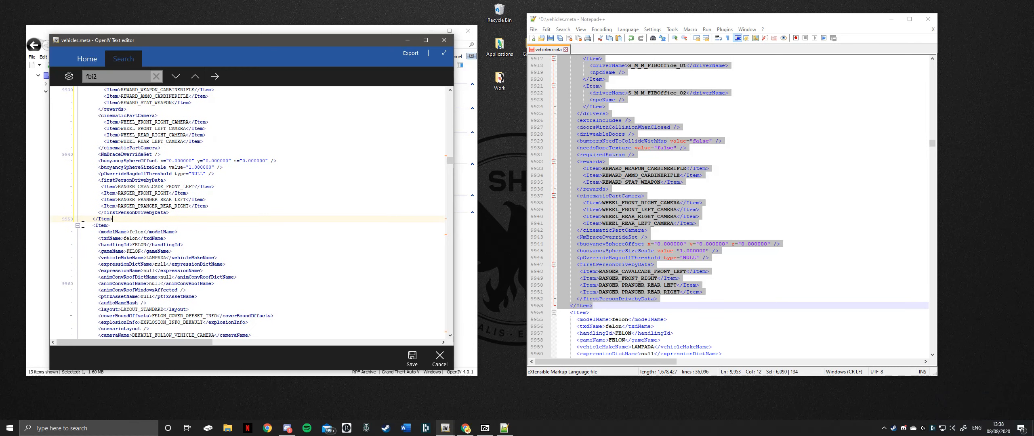
{"action": "scroll", "coordinate": [82, 224], "scroll_direction": "up", "scroll_amount": 4}
{"action": "scroll", "coordinate": [82, 229], "scroll_direction": "up", "scroll_amount": 20}
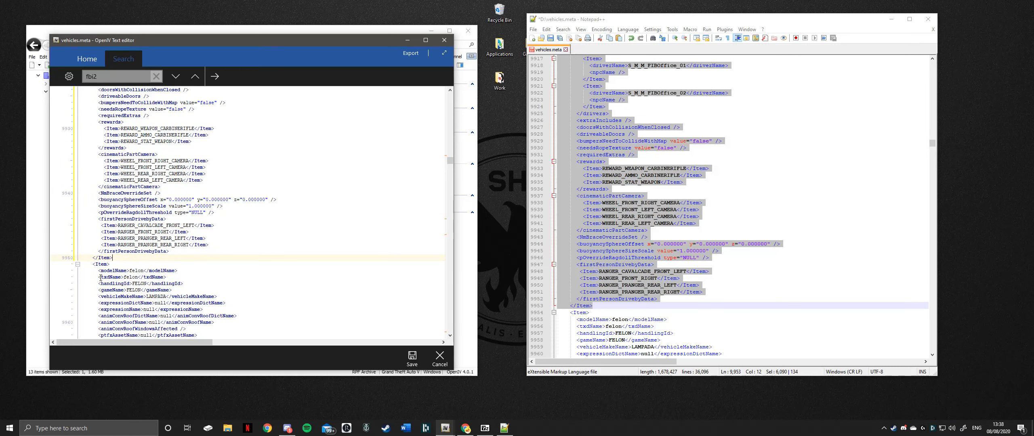
{"action": "scroll", "coordinate": [87, 219], "scroll_direction": "up", "scroll_amount": 20}
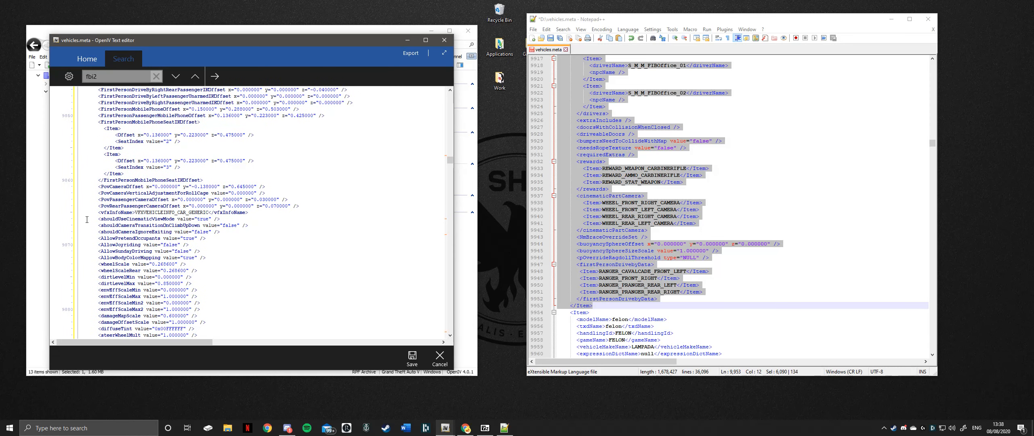
{"action": "scroll", "coordinate": [91, 251], "scroll_direction": "down", "scroll_amount": 3}
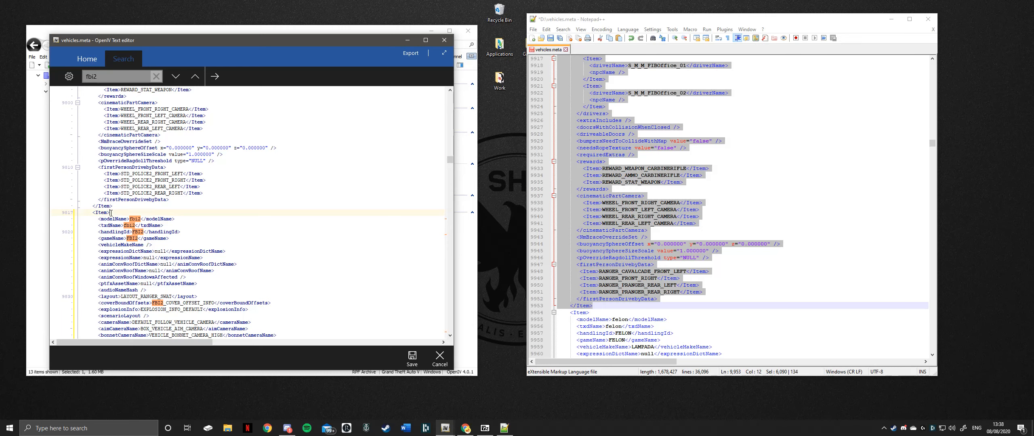
{"action": "scroll", "coordinate": [122, 209], "scroll_direction": "down", "scroll_amount": 15}
{"action": "scroll", "coordinate": [122, 209], "scroll_direction": "down", "scroll_amount": 20}
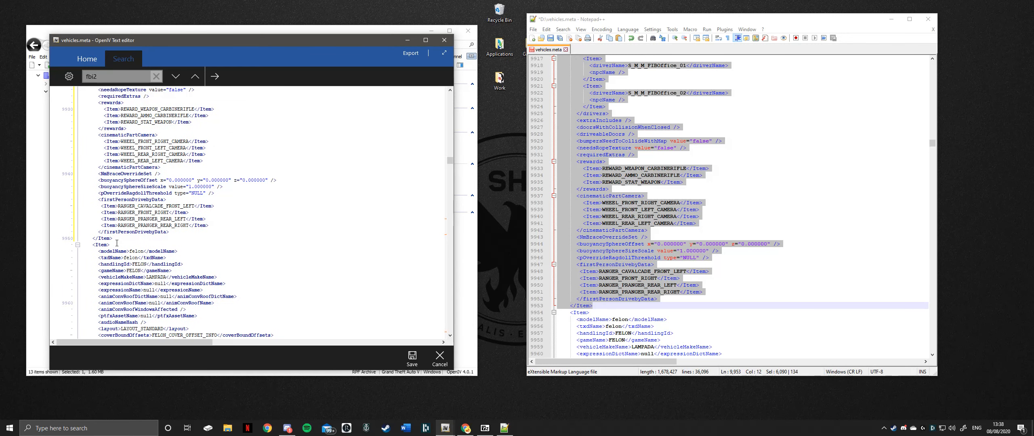
{"action": "left_click_drag", "start_coordinate": [117, 243], "coordinate": [169, 258]}
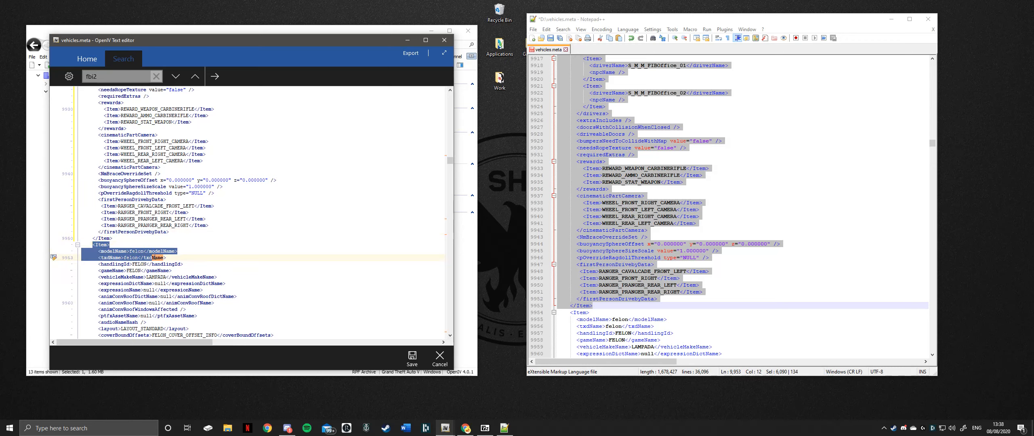
{"action": "left_click", "coordinate": [169, 258]}
{"action": "left_click_drag", "start_coordinate": [119, 238], "coordinate": [97, 129]}
{"action": "left_click", "coordinate": [98, 128]}
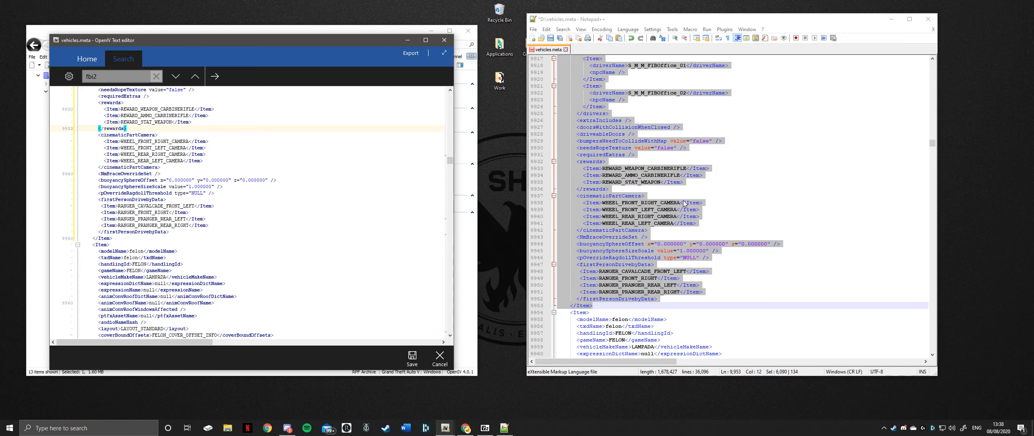
{"action": "left_click", "coordinate": [752, 170]}
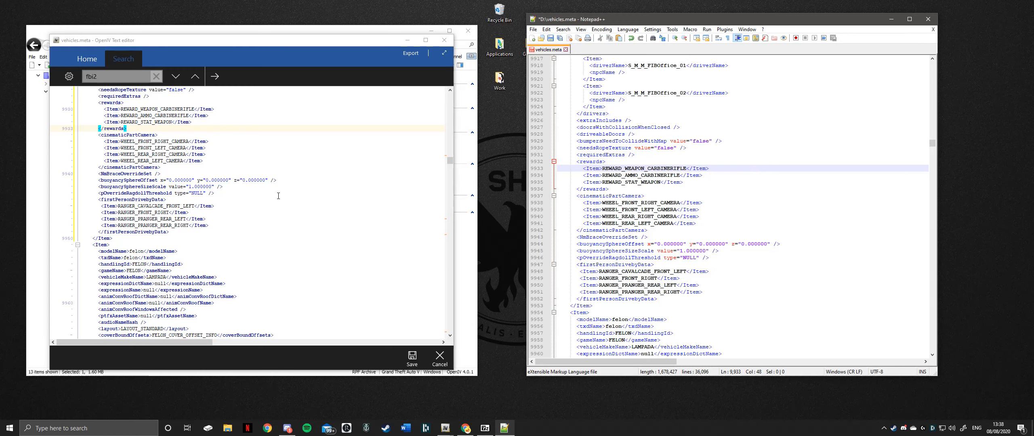